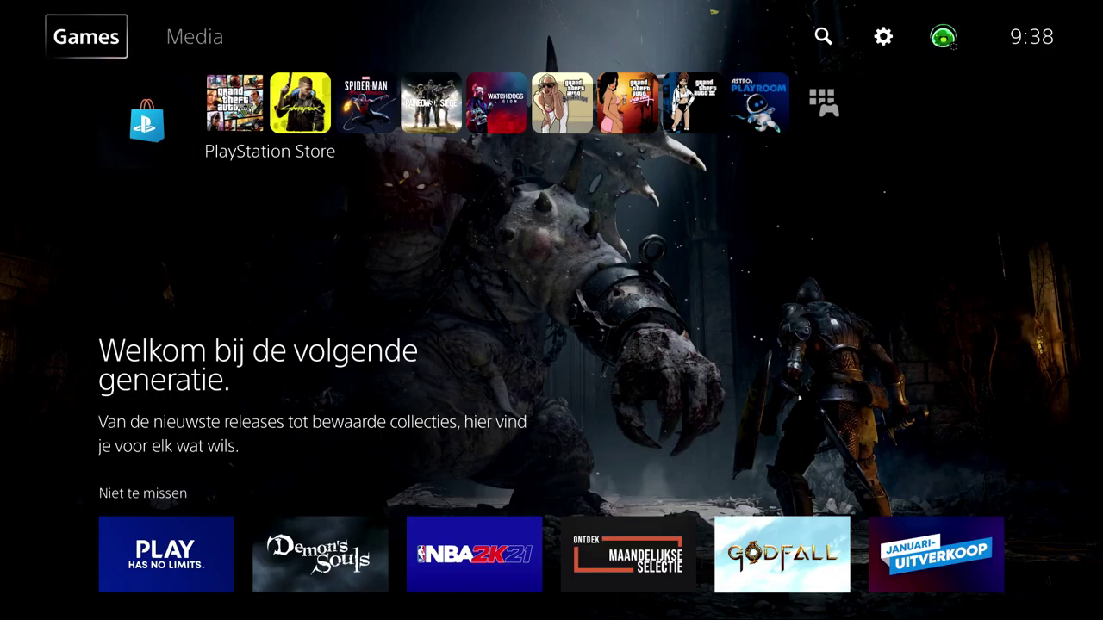
# Open system Settings and enter the Screen and Video section.
pyautogui.press('Right')
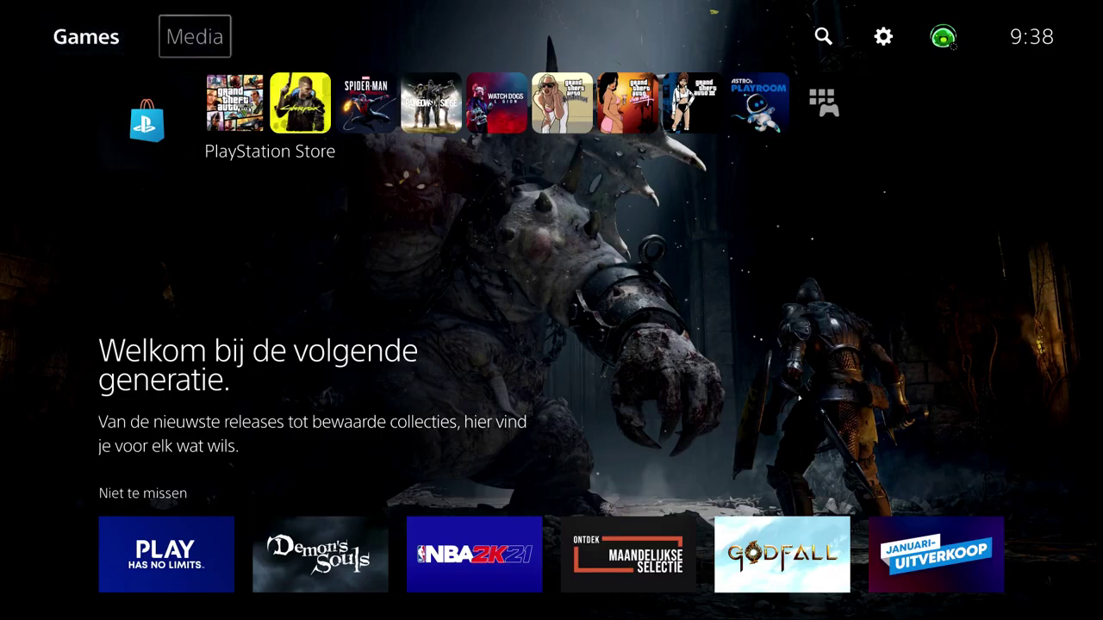
pyautogui.press('Right')
pyautogui.press('Right')
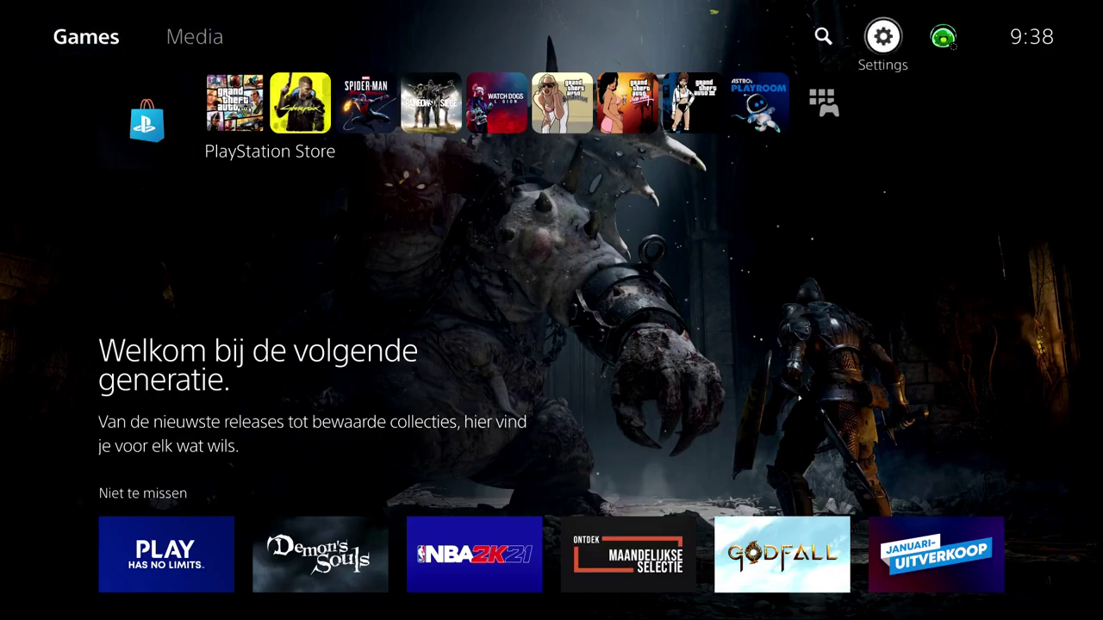
pyautogui.press('Return')
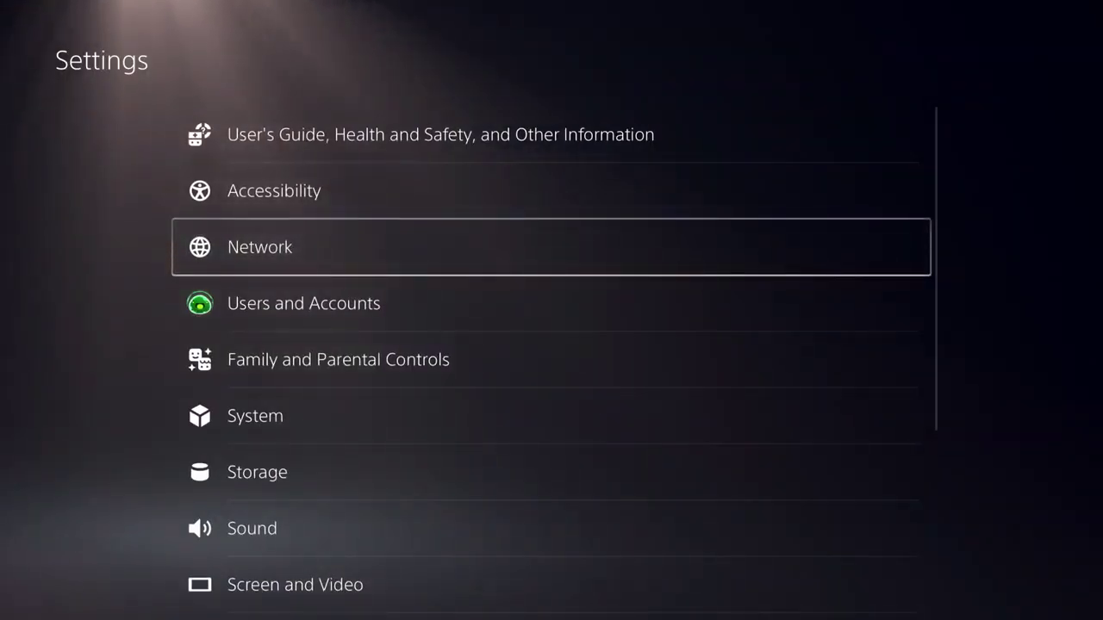
pyautogui.press('Down')
pyautogui.press('Down')
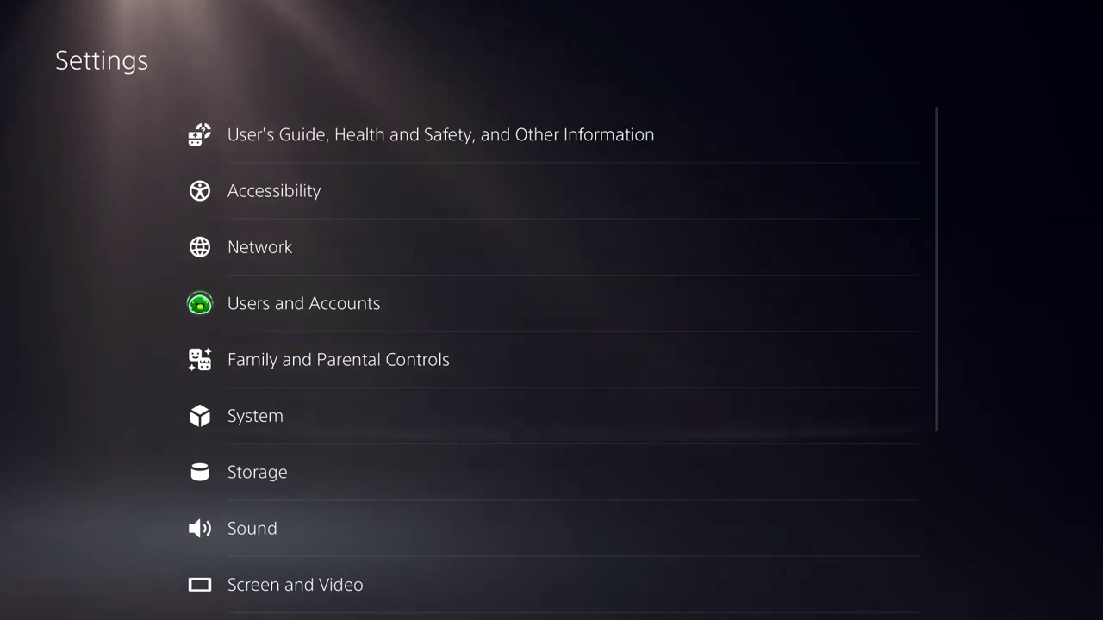
pyautogui.press('Down')
pyautogui.press('Down')
pyautogui.press('Down')
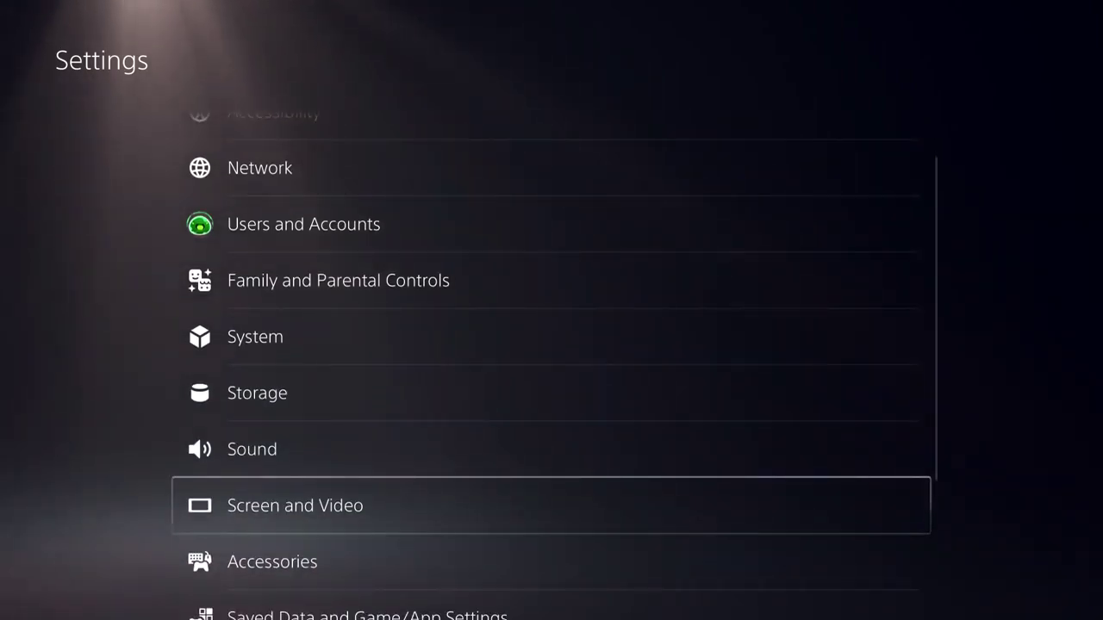
pyautogui.press('Return')
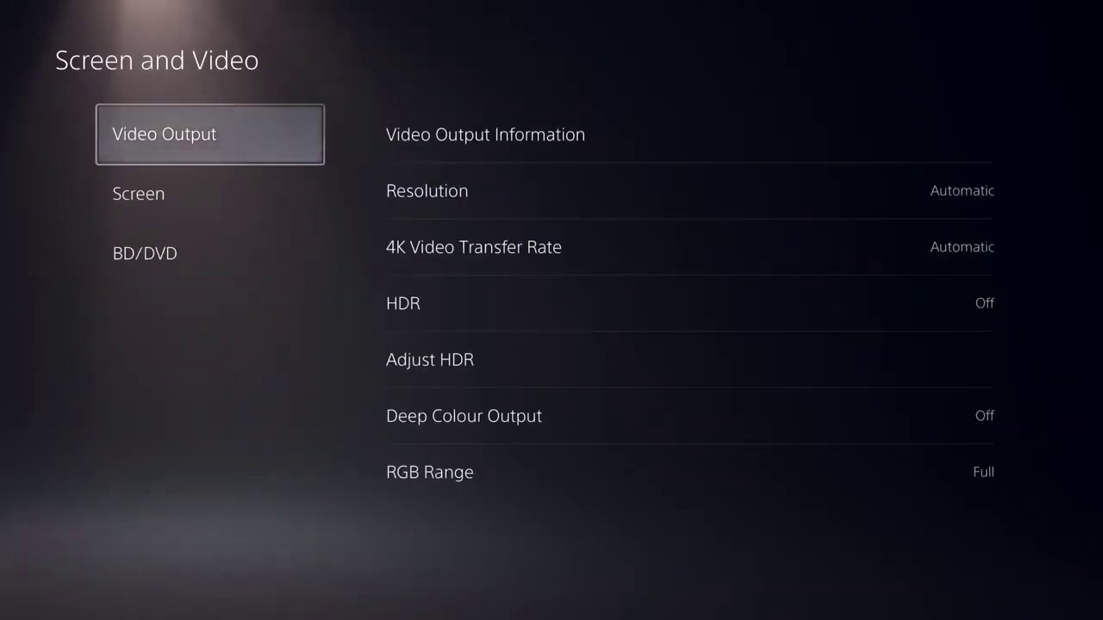
# Open the Video Output Resolution dropdown, listing 720p through 2160p.
pyautogui.press('Right')
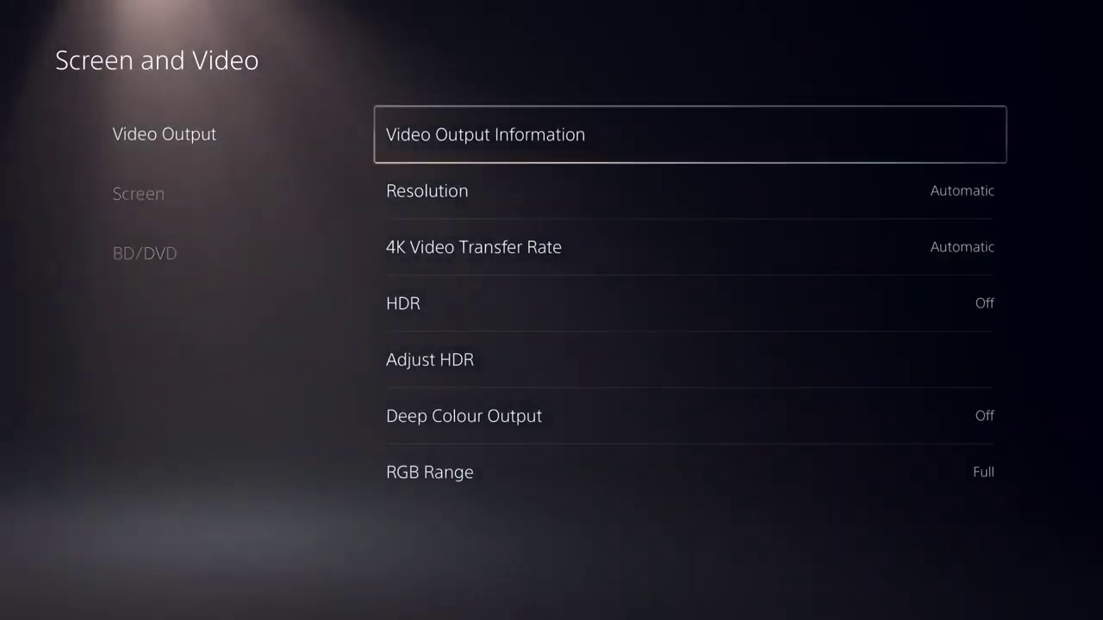
pyautogui.press('Down')
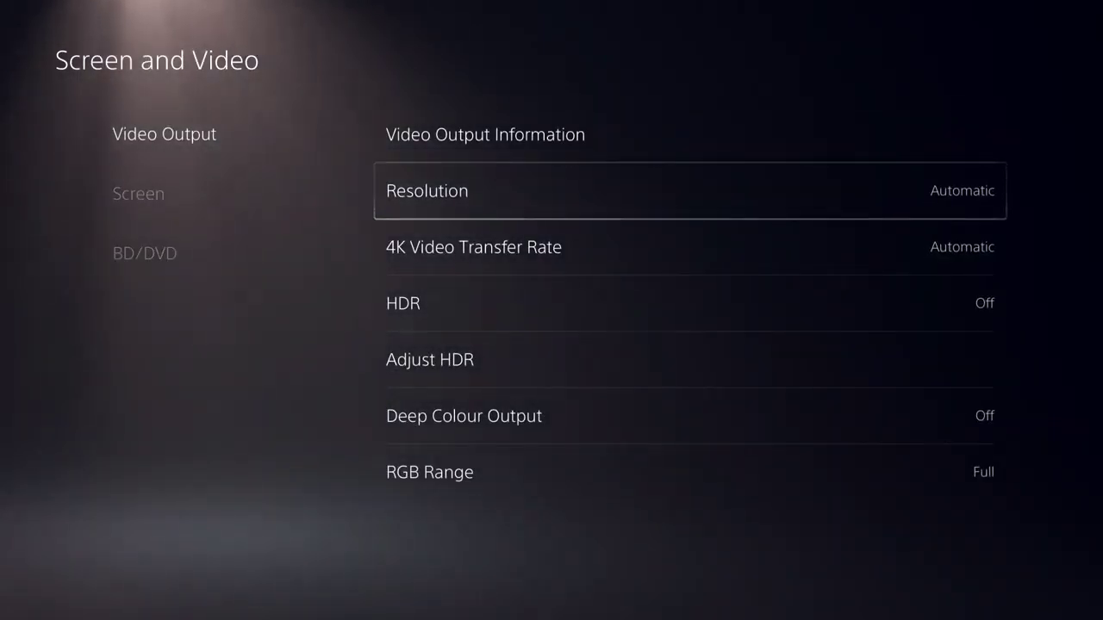
pyautogui.press('Return')
pyautogui.press('Down')
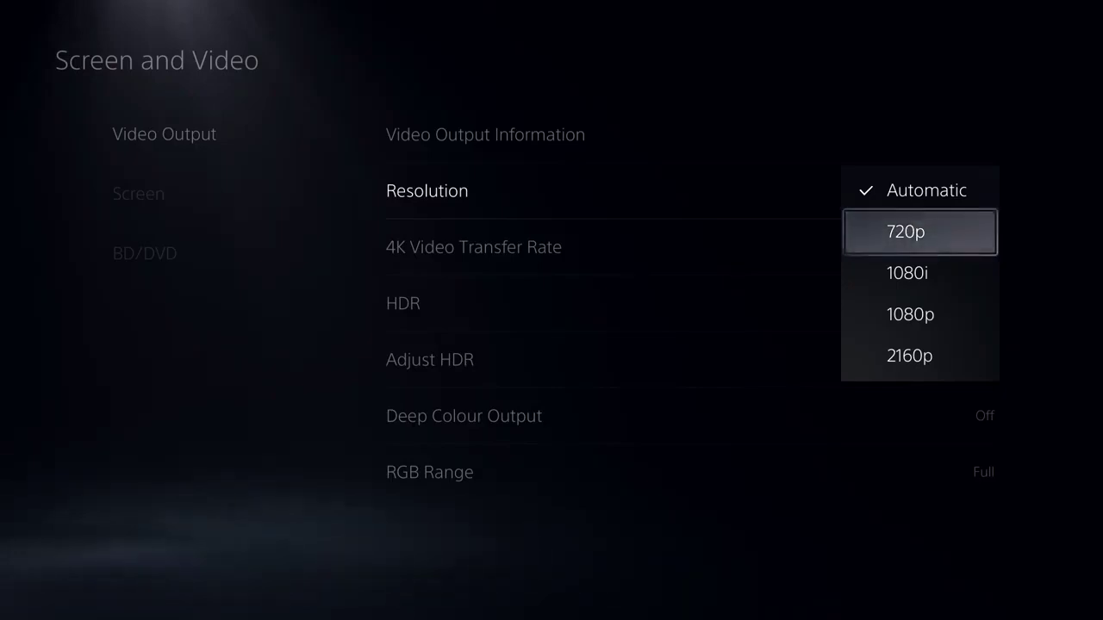
# Browse the 720p, 1080i and 1080p resolution choices, returning to Automatic in between.
pyautogui.press('Up')
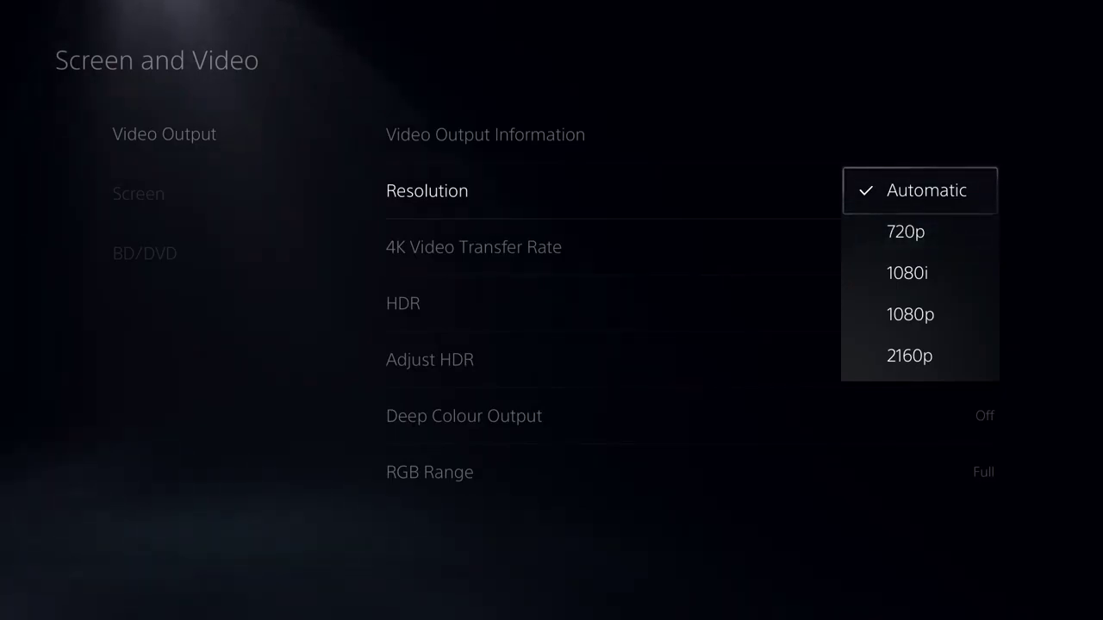
pyautogui.press('Down')
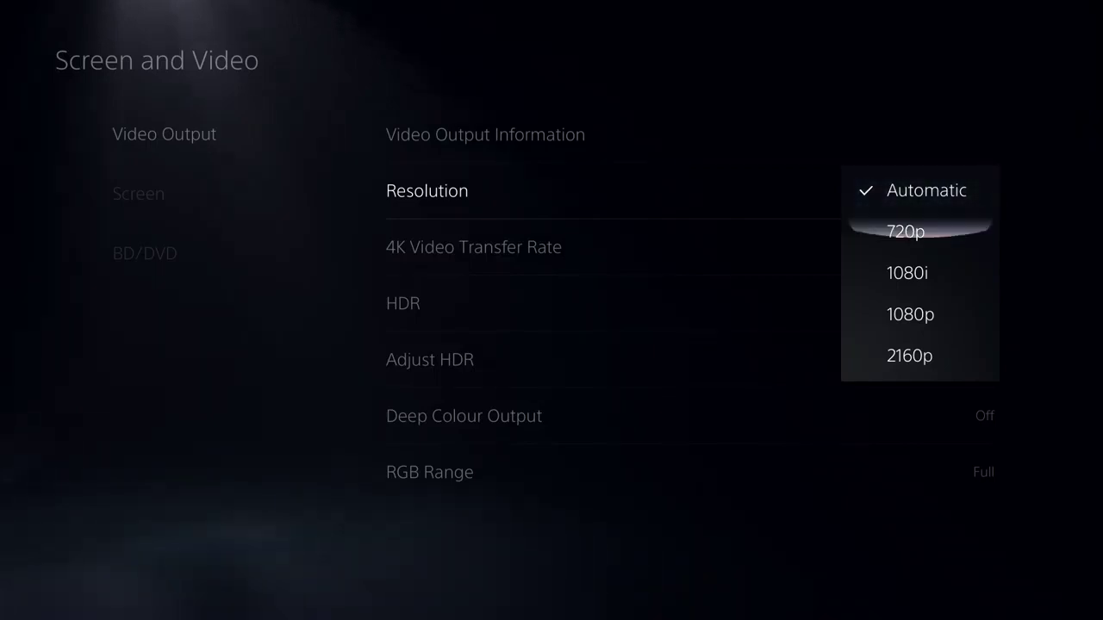
pyautogui.press('Up')
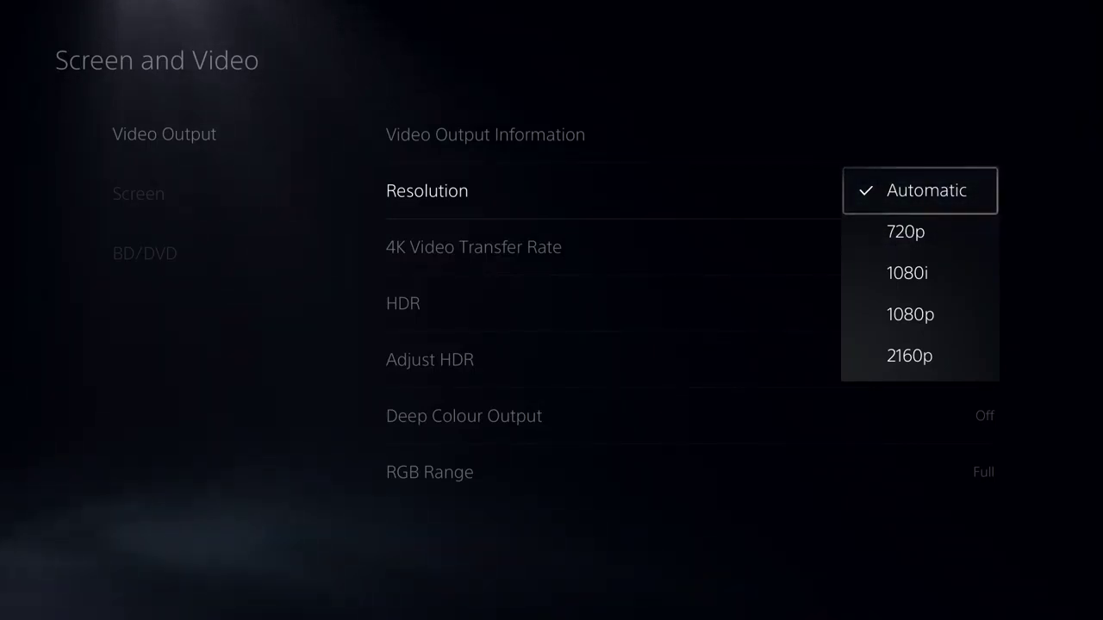
pyautogui.press('Down')
pyautogui.press('Down')
pyautogui.press('Down')
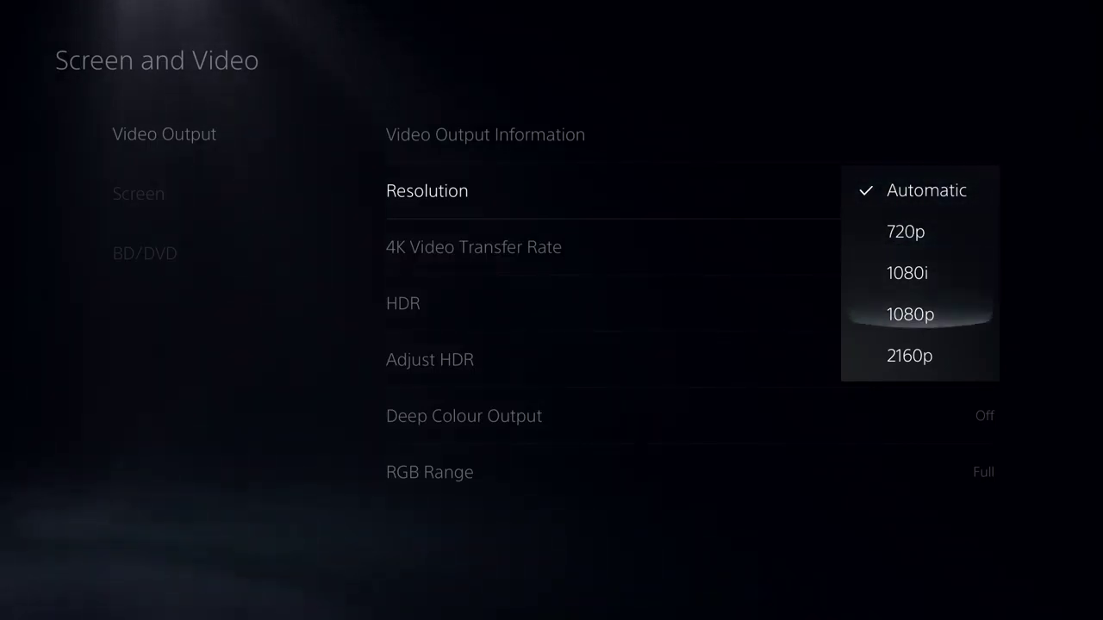
pyautogui.press('Up')
pyautogui.press('Up')
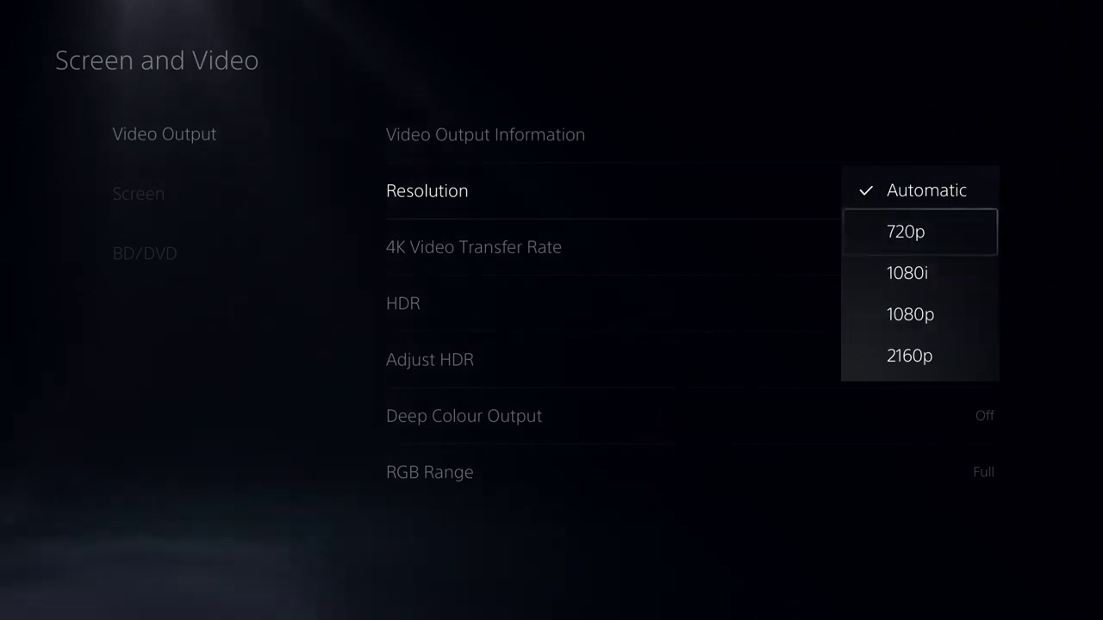
pyautogui.press('Up')
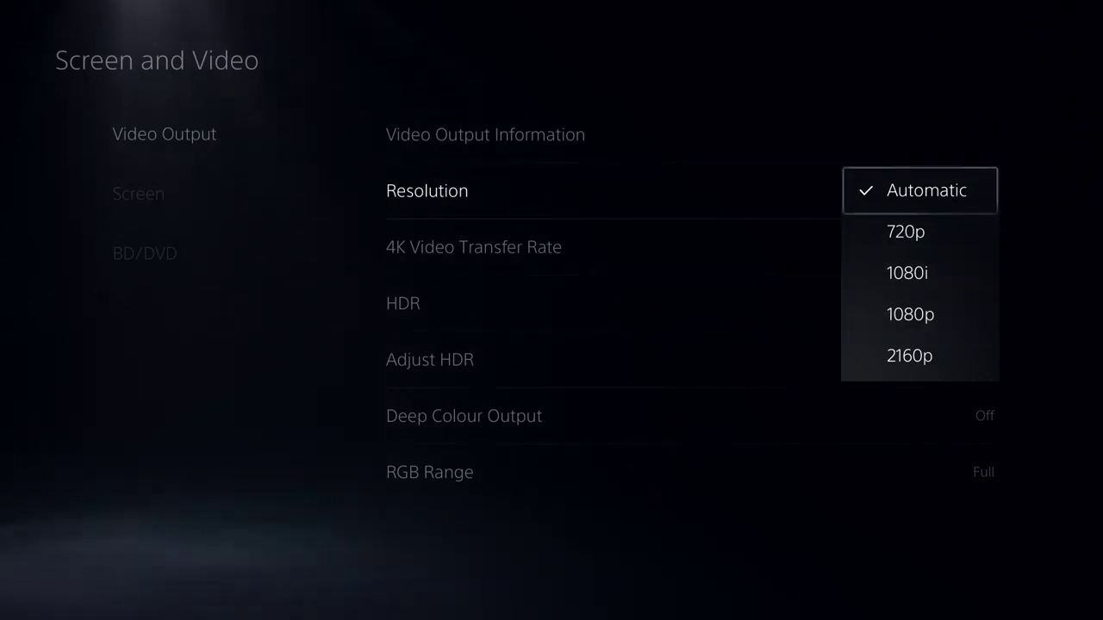
pyautogui.press('Down')
pyautogui.press('Down')
pyautogui.press('Down')
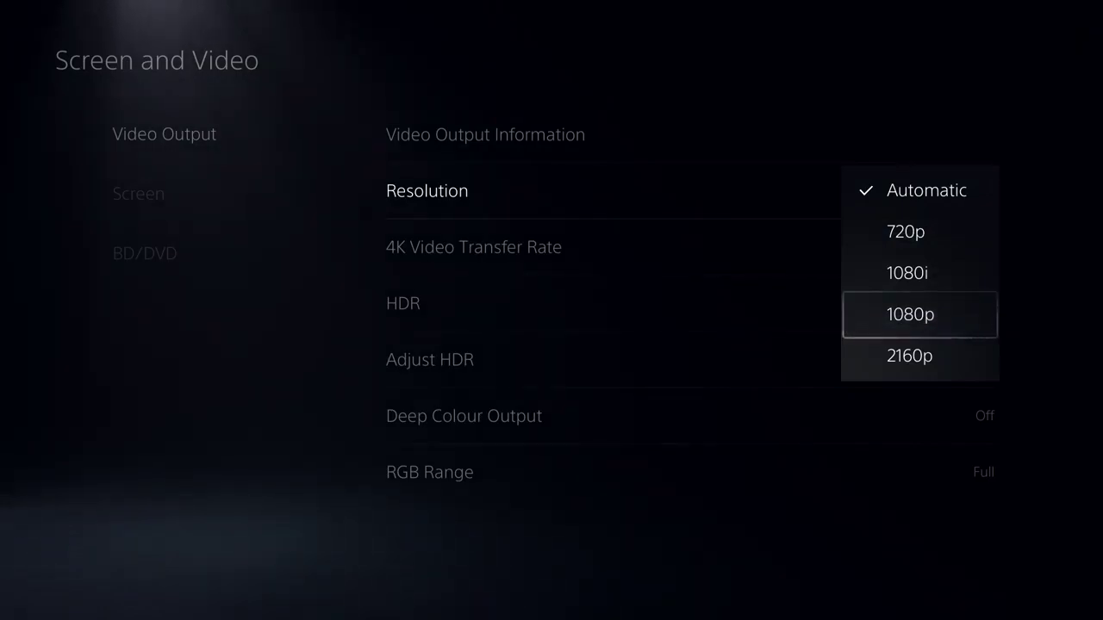
pyautogui.press('Up')
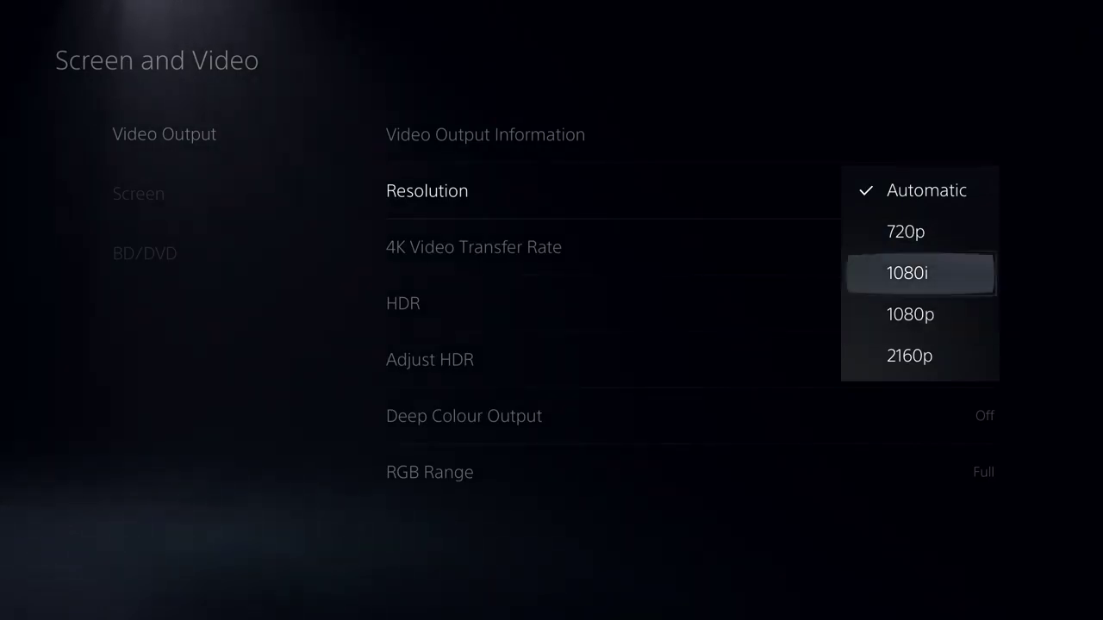
pyautogui.press('Up')
pyautogui.press('Up')
pyautogui.press('Down')
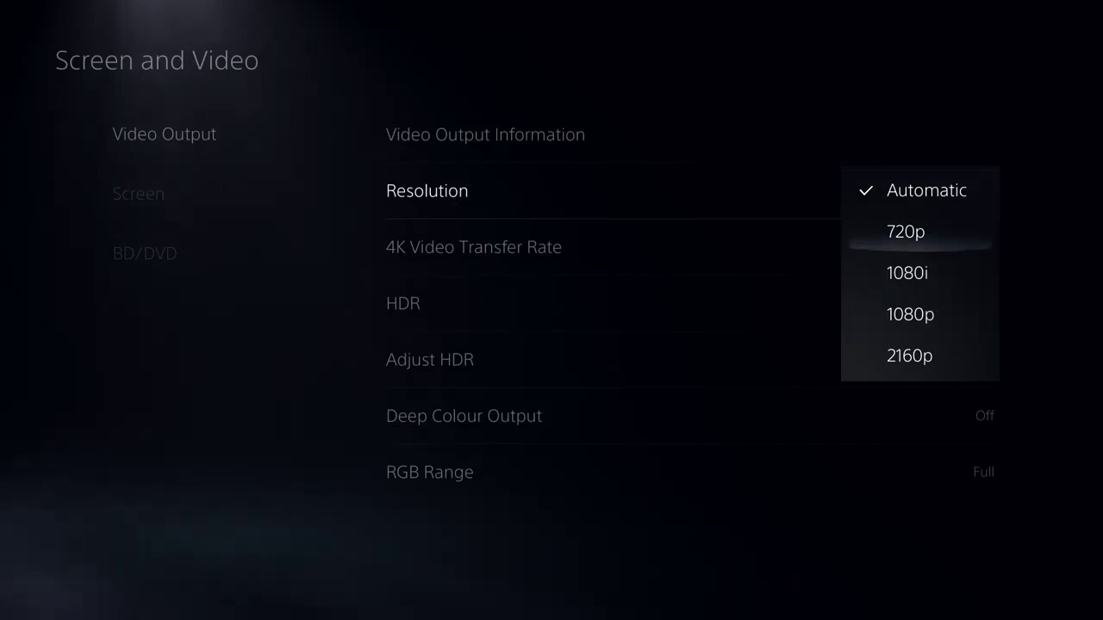
pyautogui.press('Down')
pyautogui.press('Down')
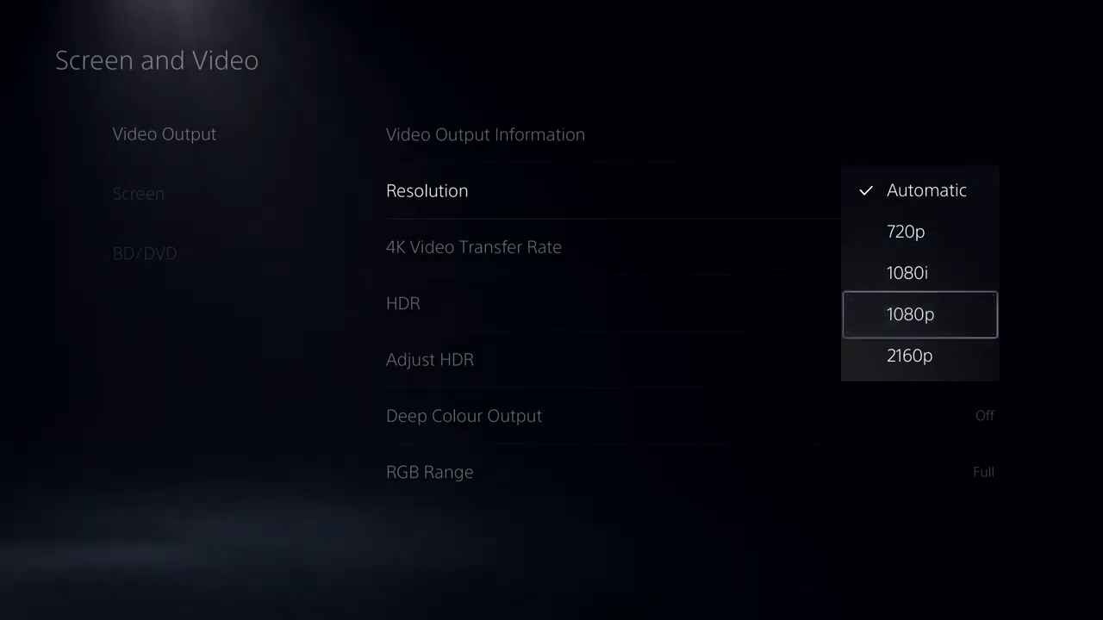
# Look through 720p to 2160p, then keep Resolution on Automatic.
pyautogui.press('Up')
pyautogui.press('Up')
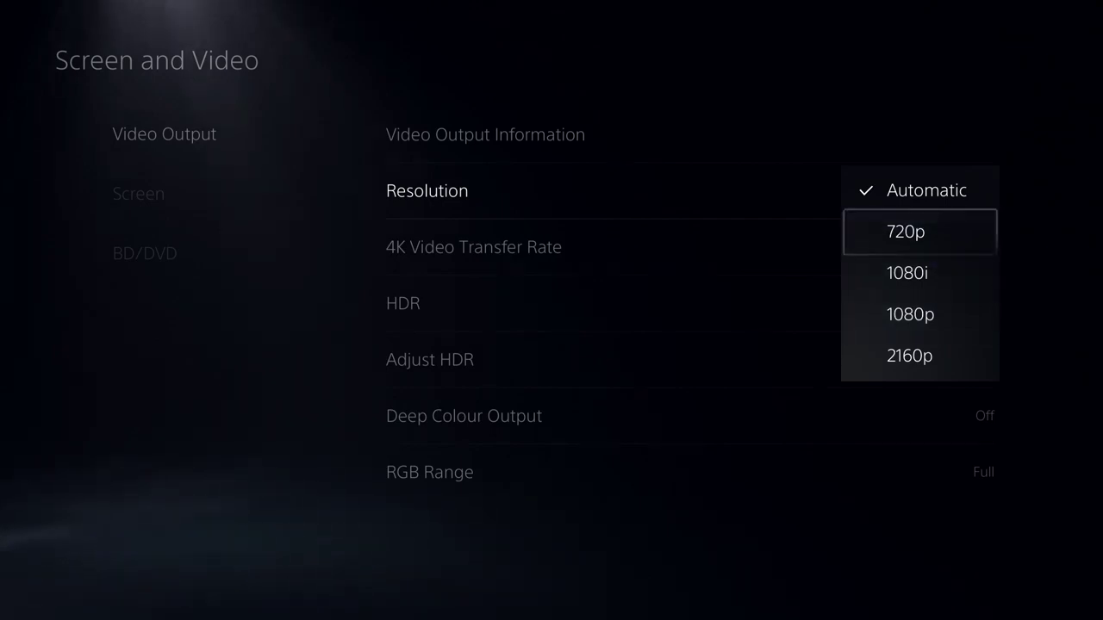
pyautogui.press('Up')
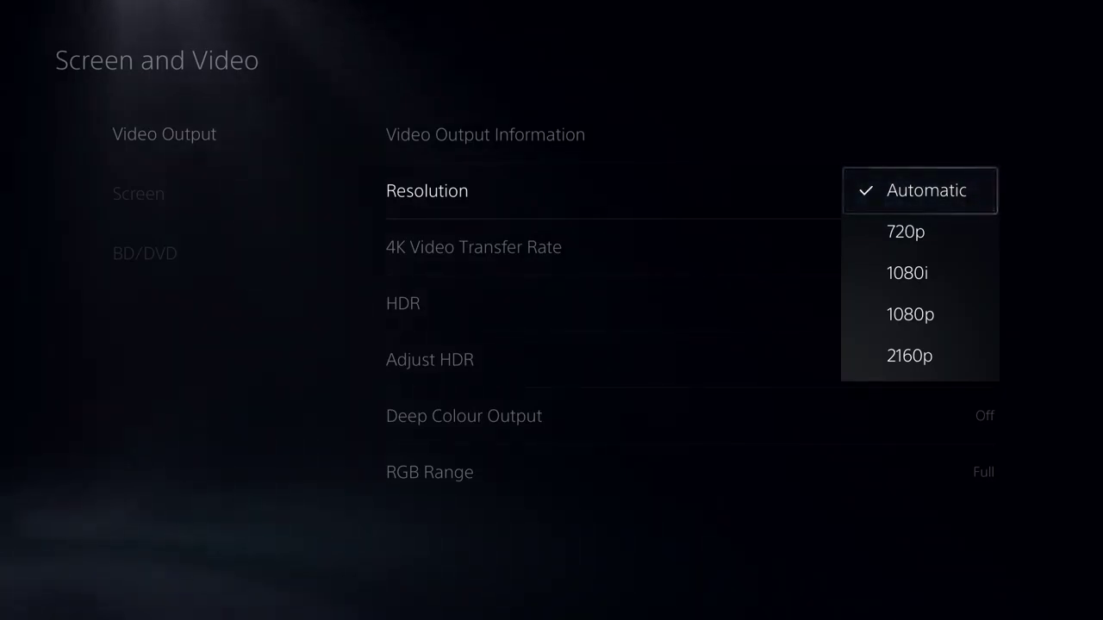
pyautogui.press('Down')
pyautogui.press('Down')
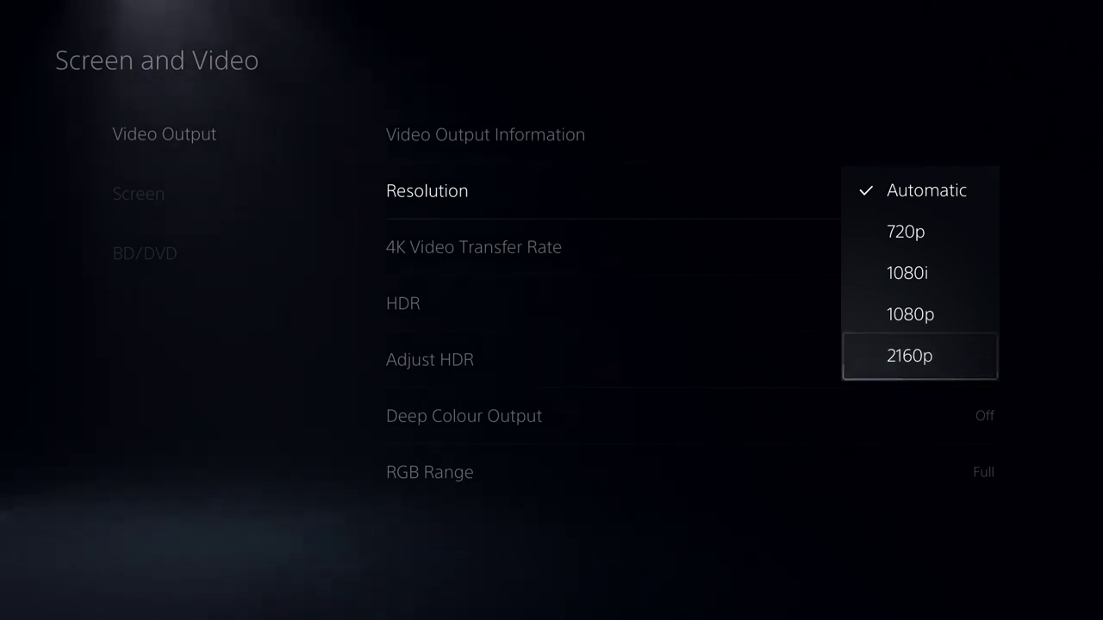
pyautogui.press('Up')
pyautogui.press('Up')
pyautogui.press('Up')
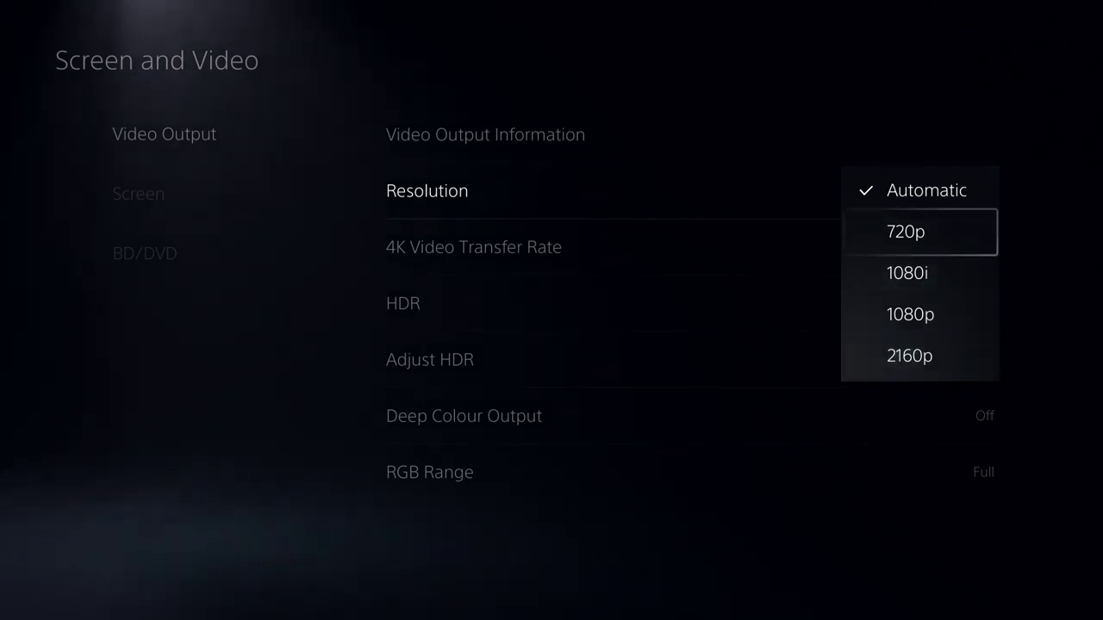
pyautogui.press('Up')
pyautogui.press('Down')
pyautogui.press('Down')
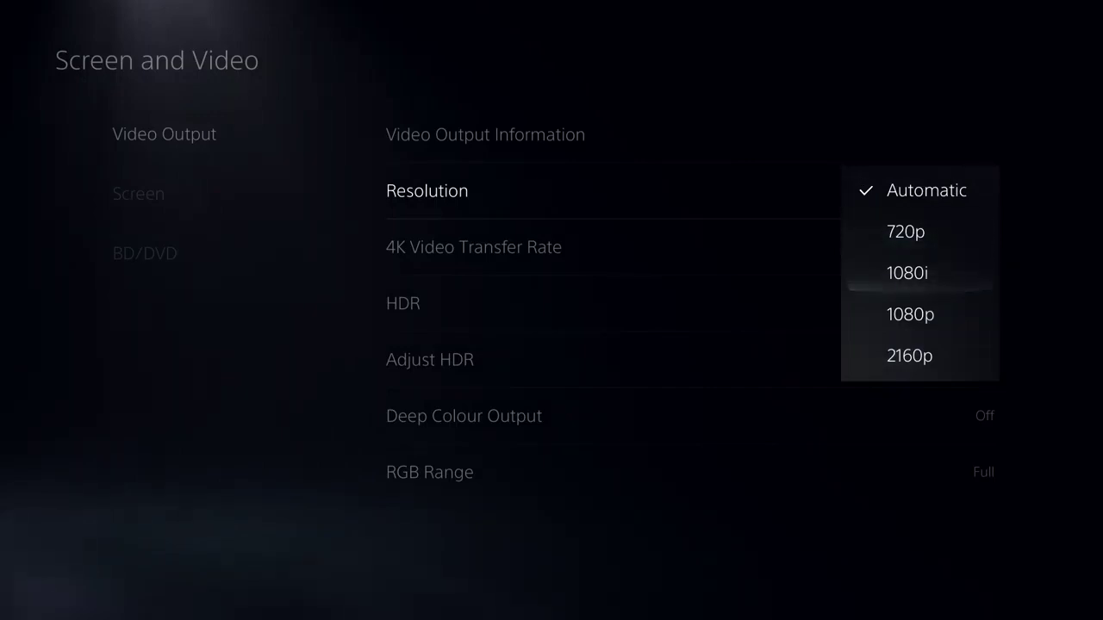
pyautogui.press('Down')
pyautogui.press('Down')
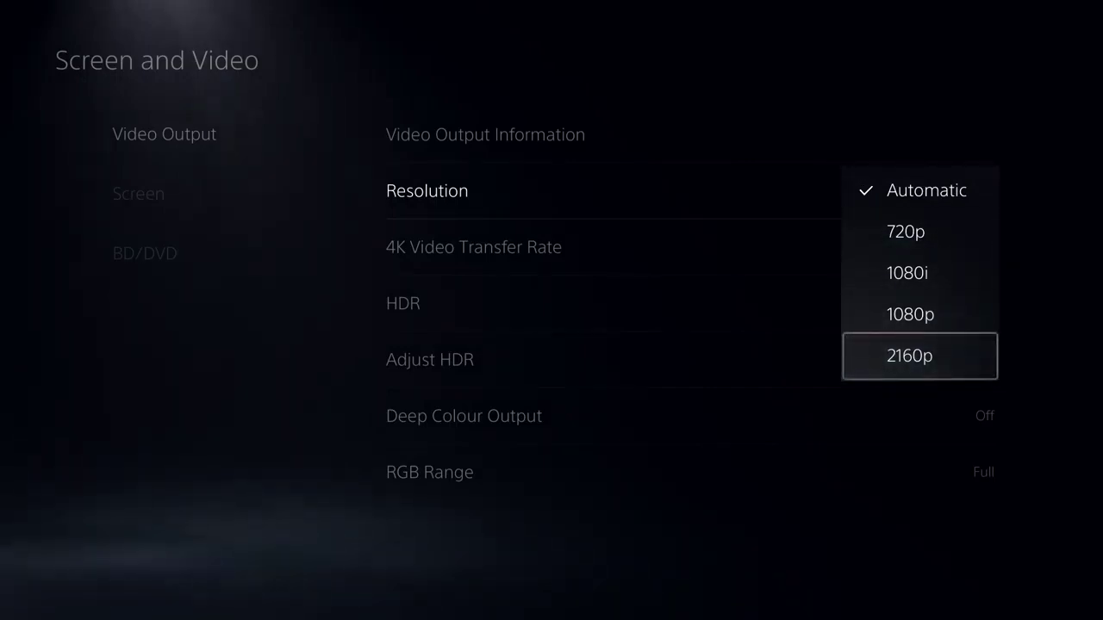
pyautogui.press('Up')
pyautogui.press('Up')
pyautogui.press('Up')
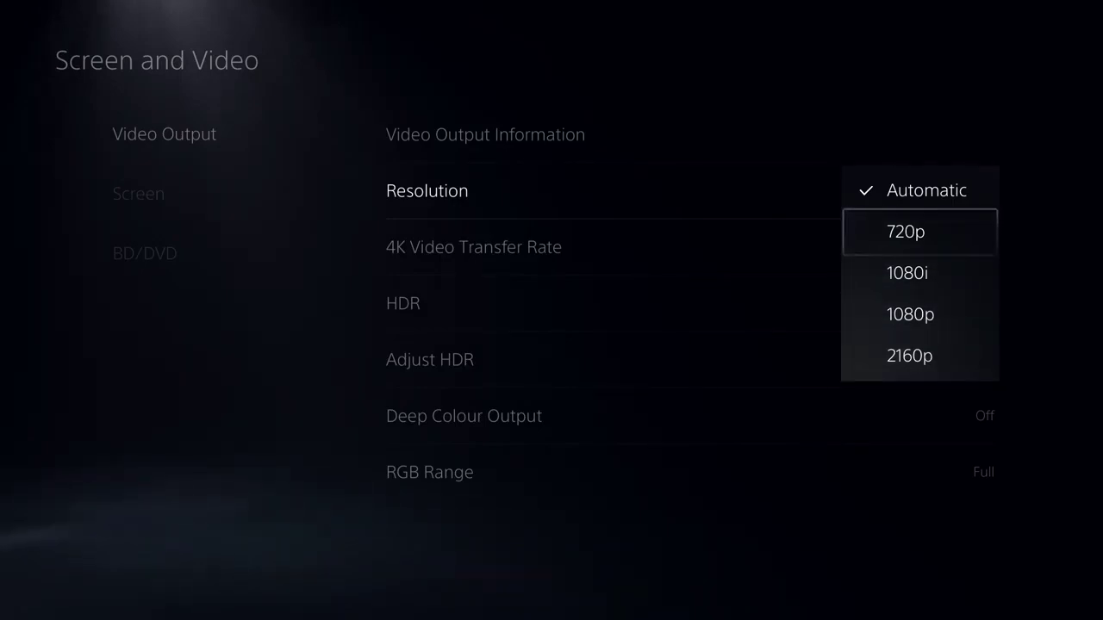
pyautogui.press('Up')
pyautogui.press('Return')
# Change the Resolution setting to 2160p.
pyautogui.press('Down')
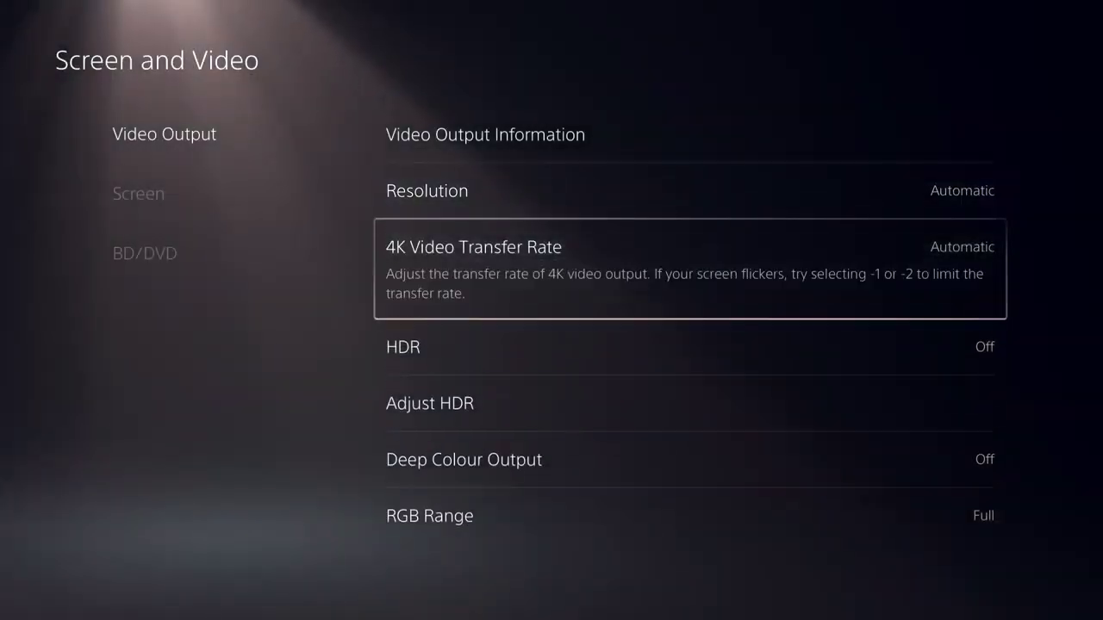
pyautogui.press('Up')
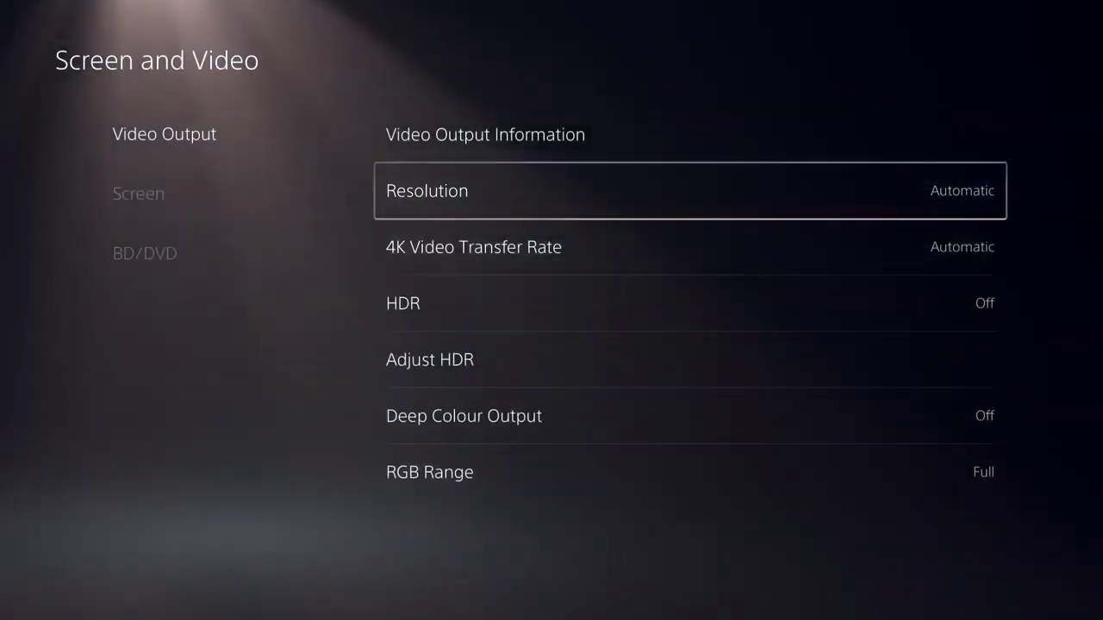
pyautogui.press('Down')
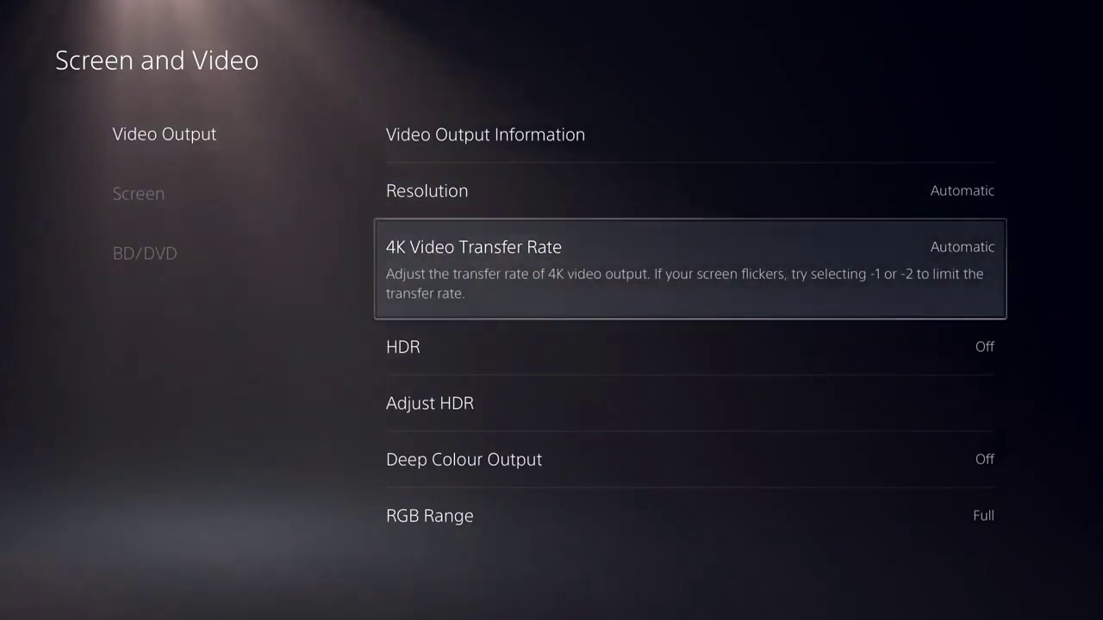
pyautogui.press('Up')
pyautogui.press('Return')
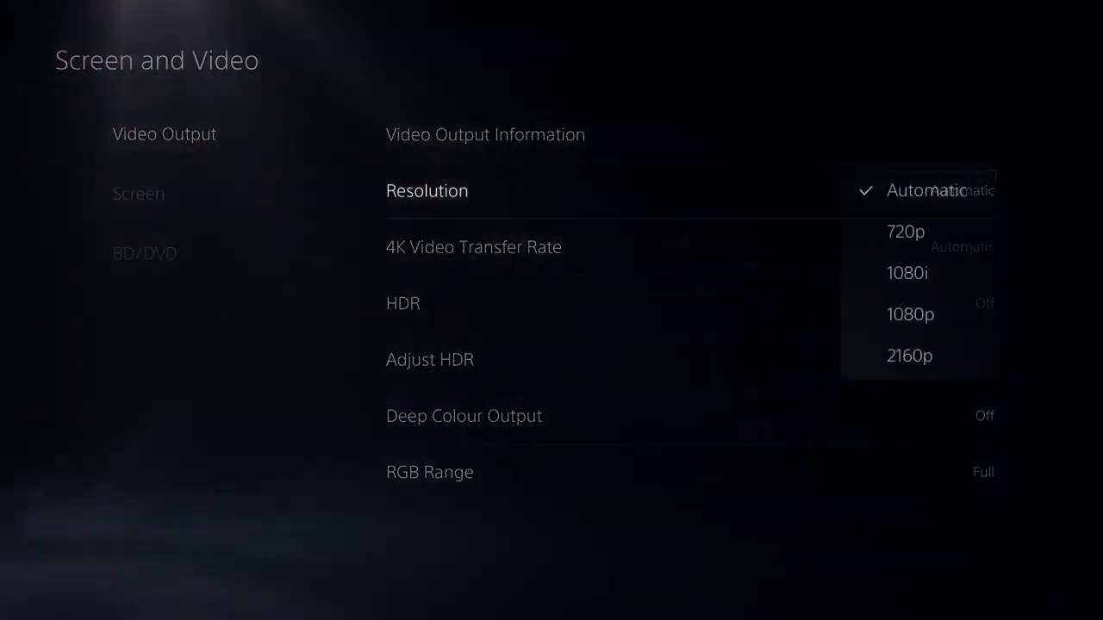
pyautogui.press('Down')
pyautogui.press('Return')
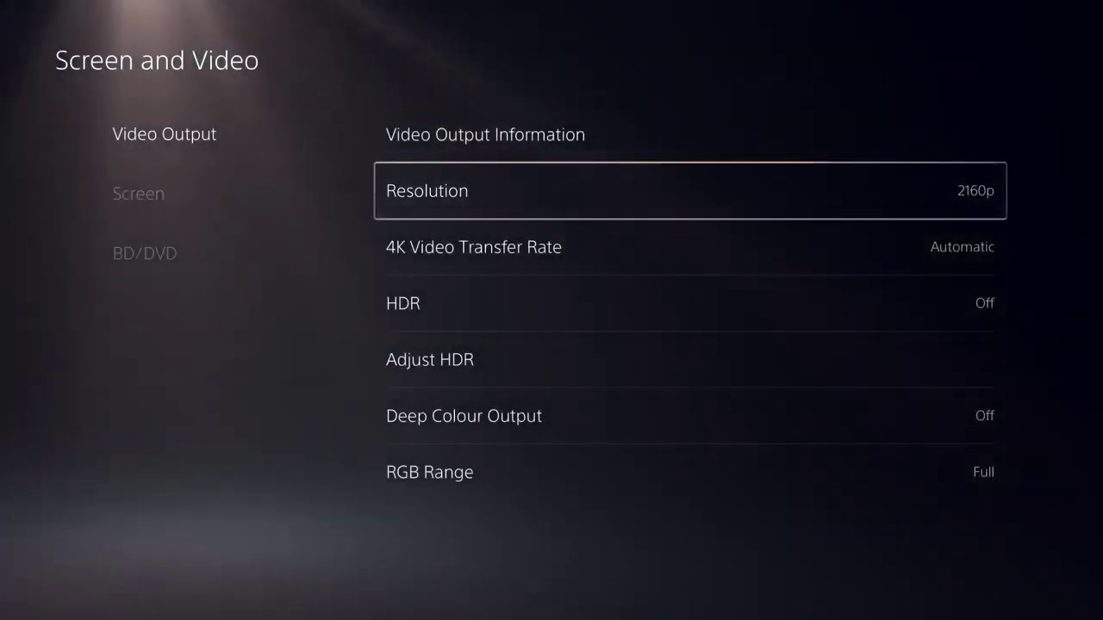
# Check the 4K Video Transfer Rate choices, leaving it on Automatic.
pyautogui.press('Down')
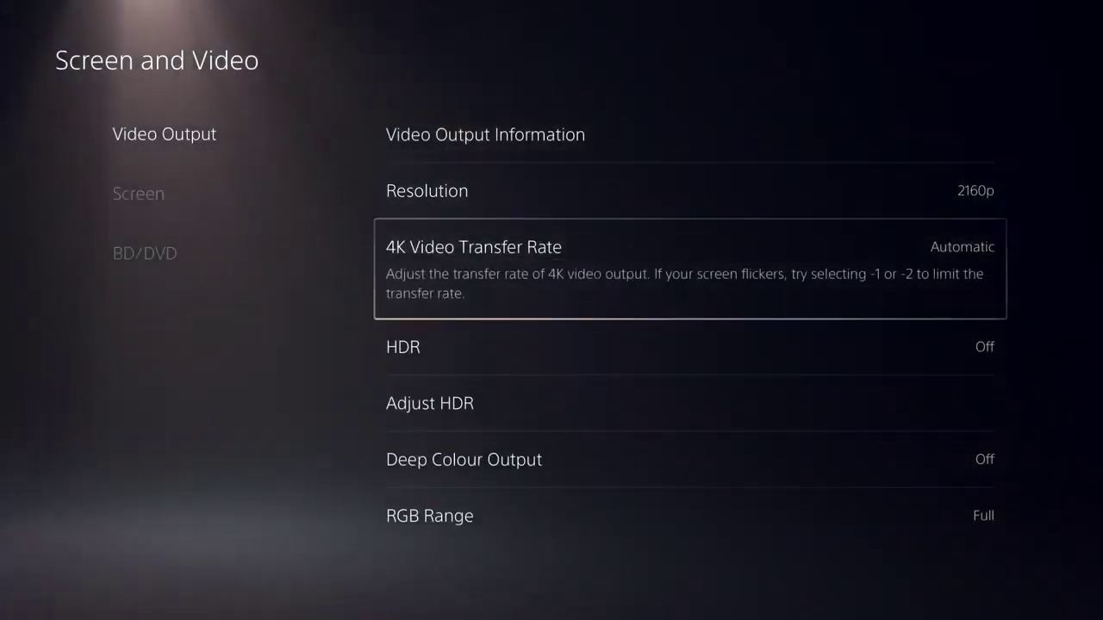
pyautogui.press('Return')
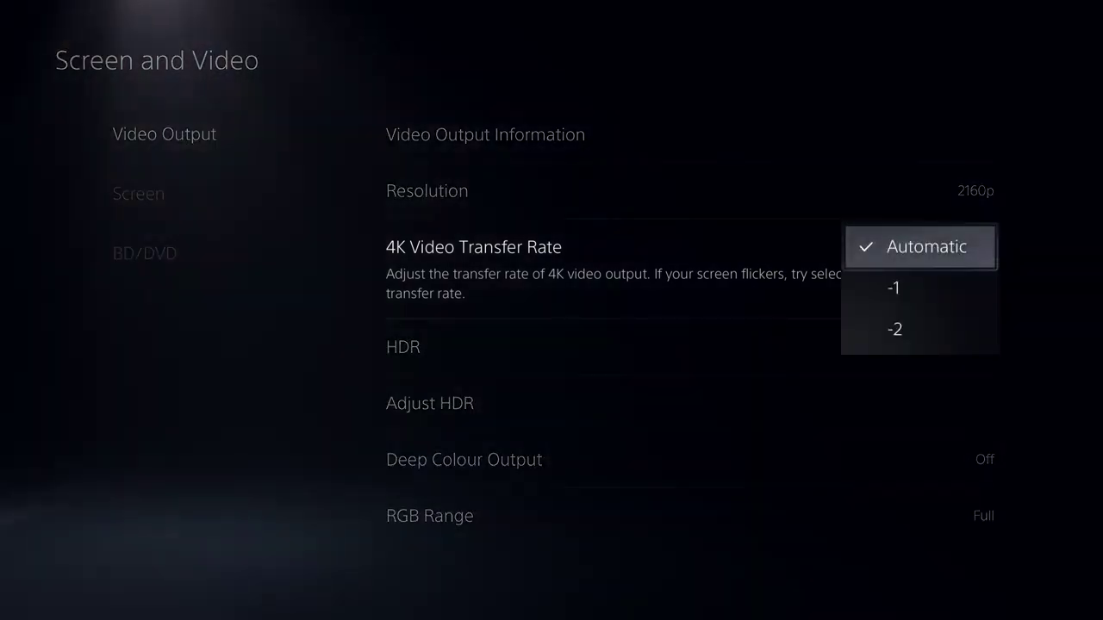
pyautogui.press('Escape')
pyautogui.press('Down')
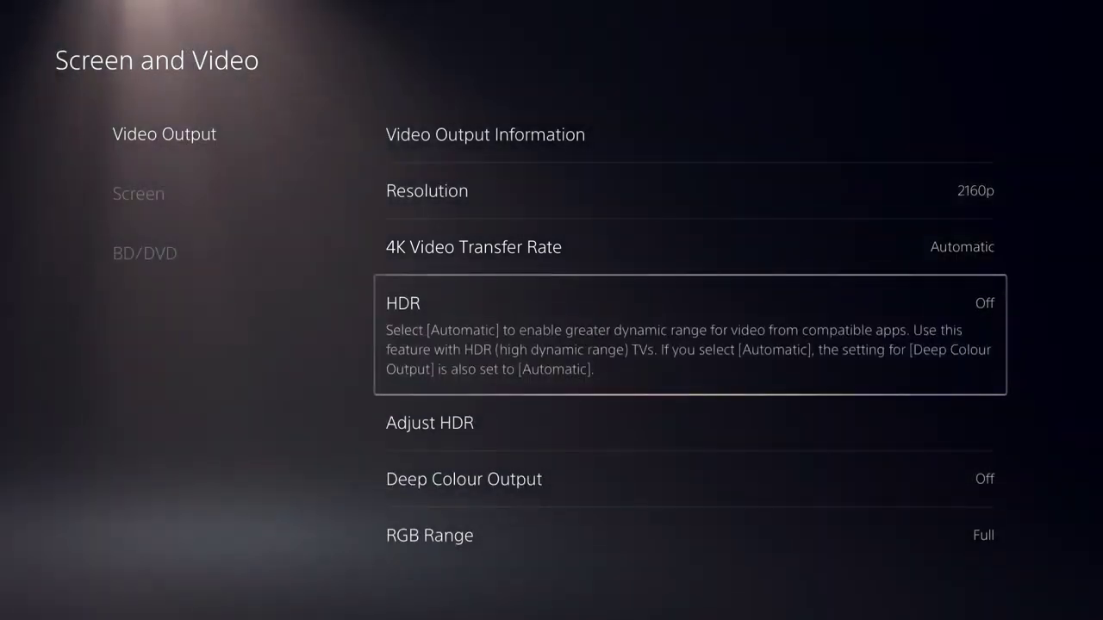
pyautogui.press('Return')
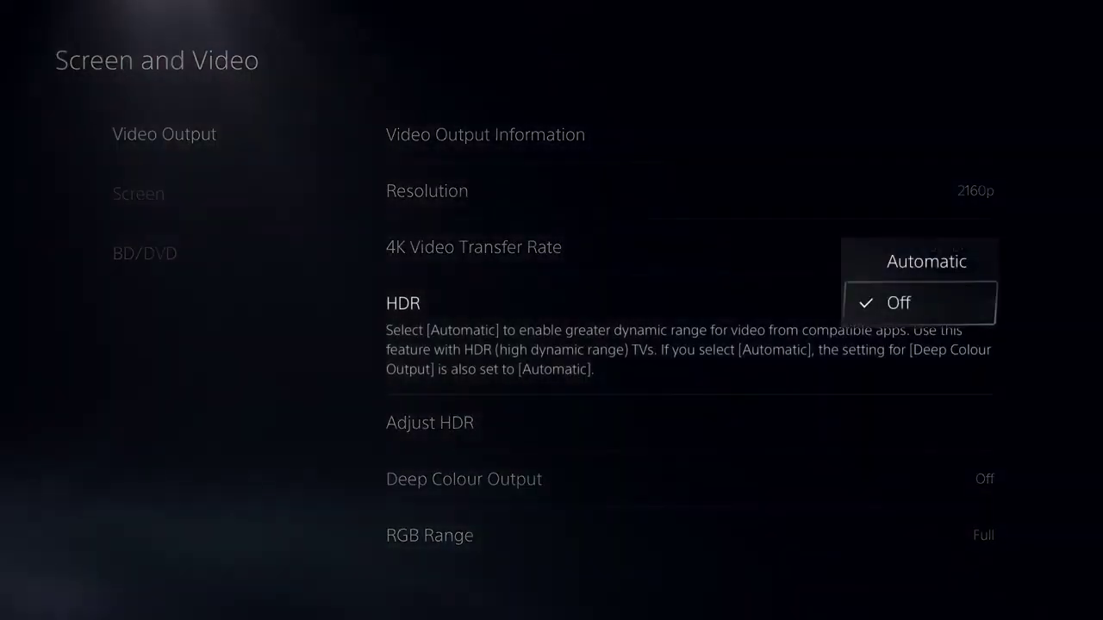
pyautogui.press('Up')
pyautogui.press('Return')
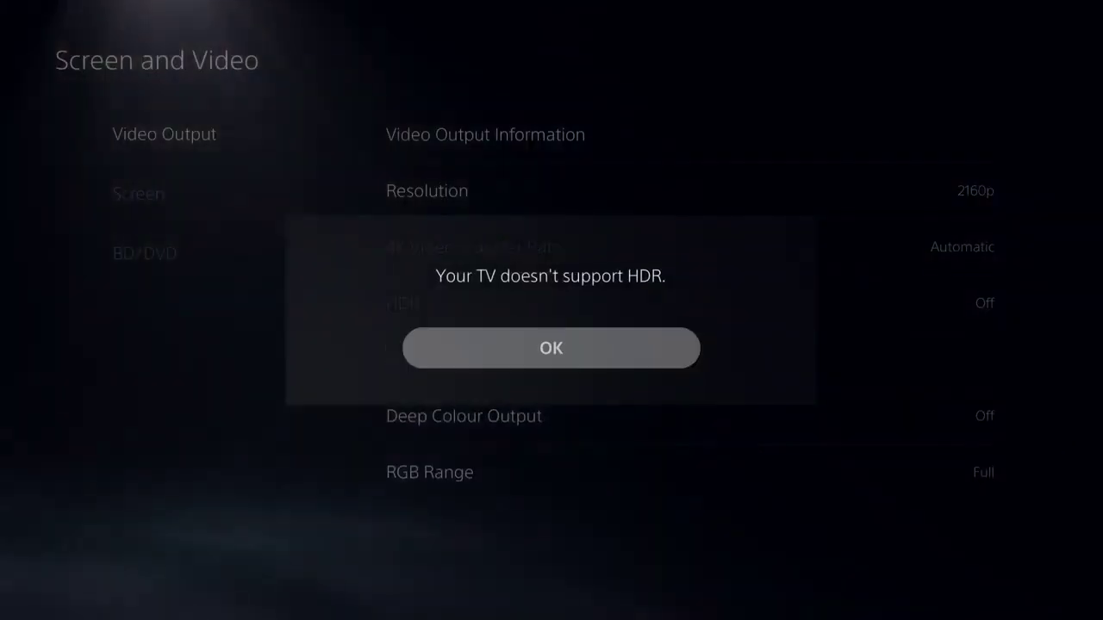
pyautogui.press('Return')
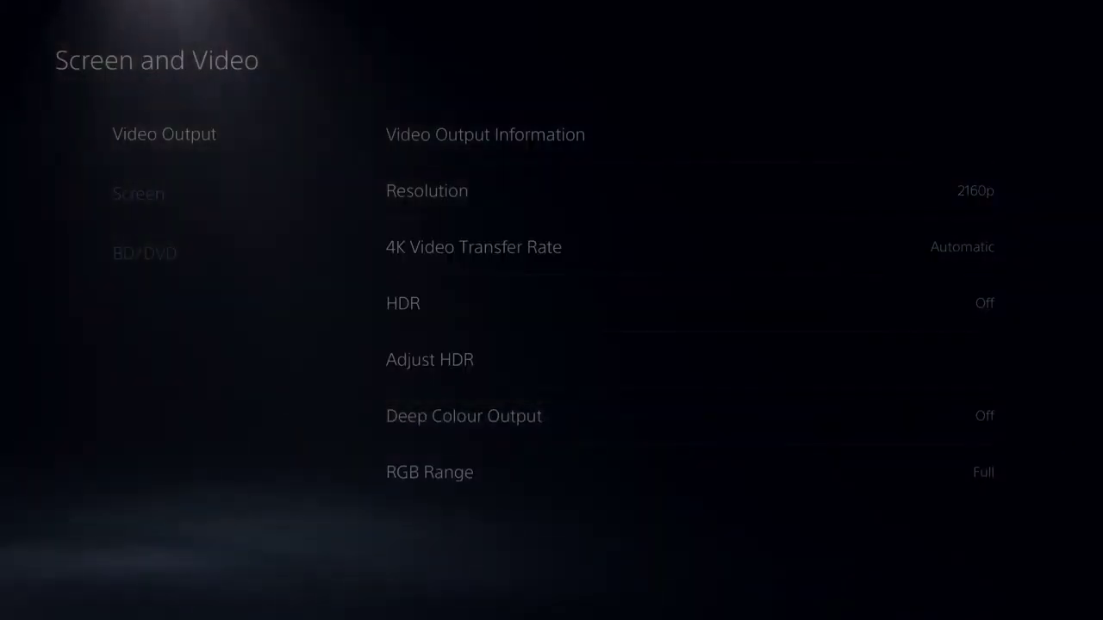
pyautogui.press('Return')
pyautogui.press('Return')
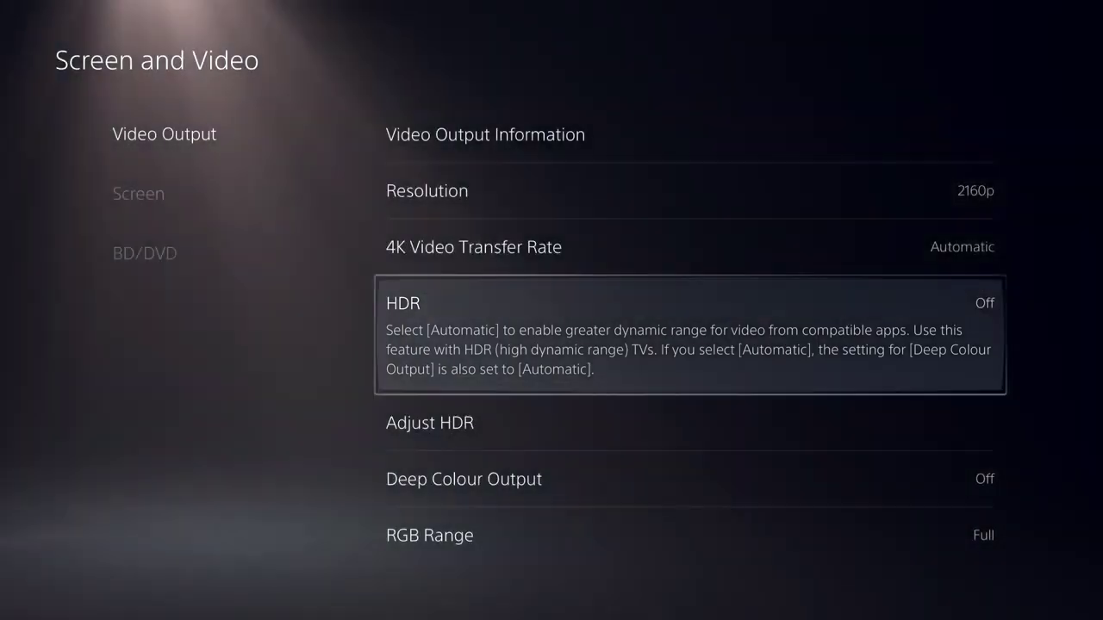
pyautogui.press('Down')
pyautogui.press('Up')
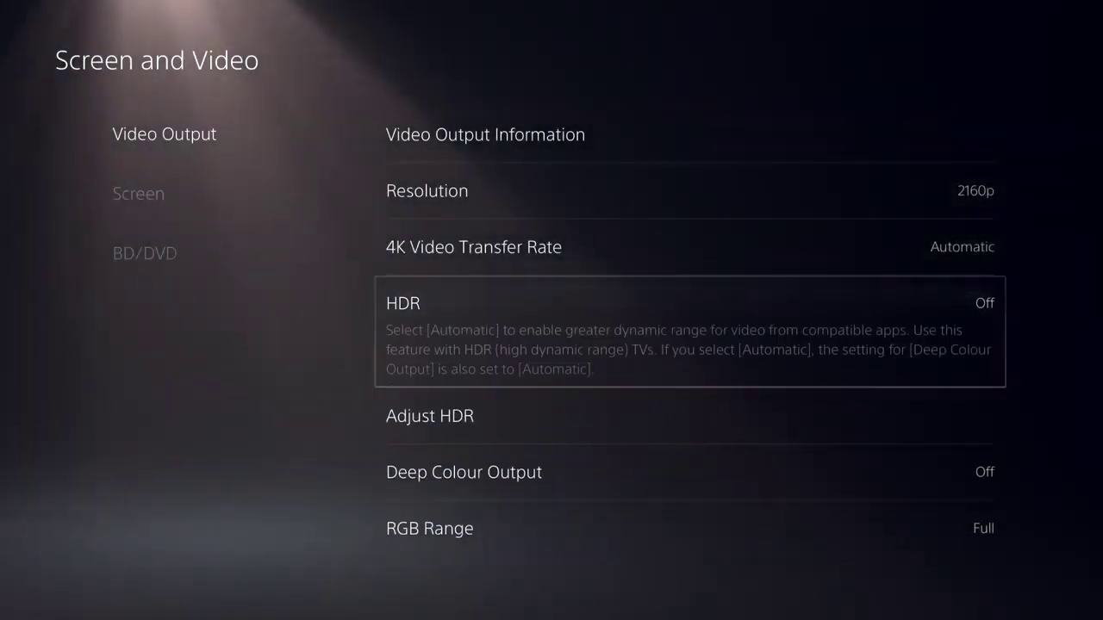
pyautogui.press('Down')
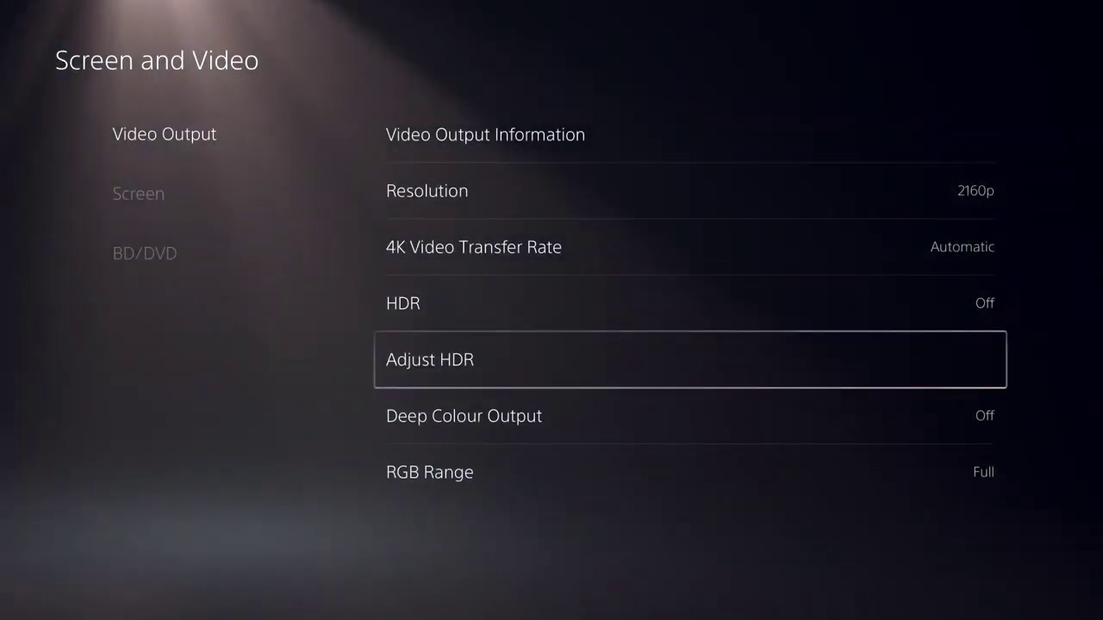
pyautogui.press('Return')
pyautogui.press('Return')
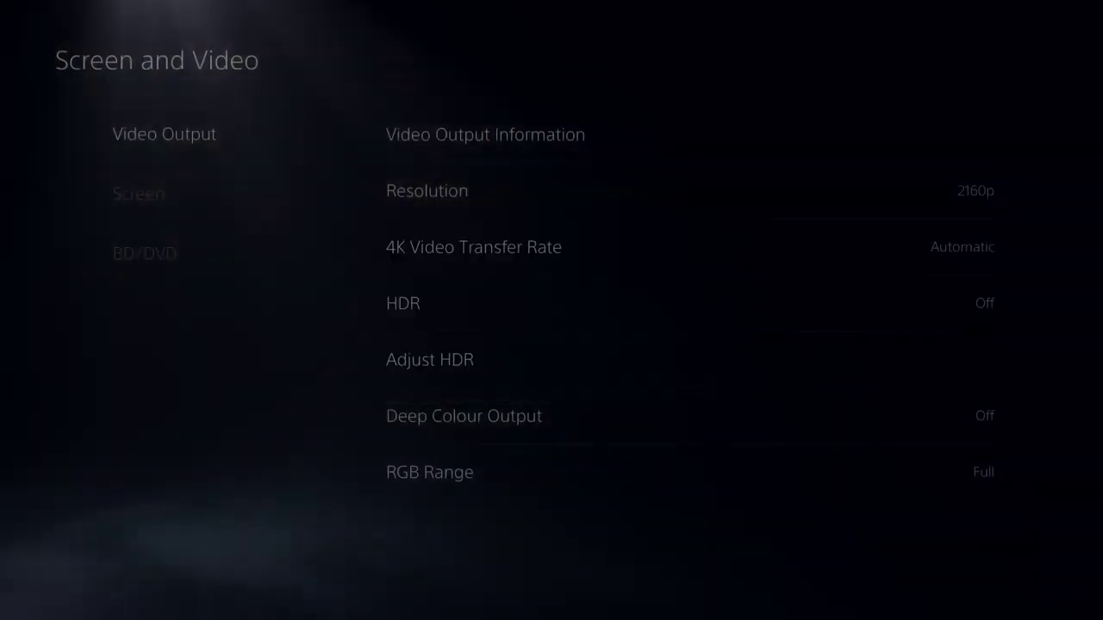
pyautogui.press('Down')
pyautogui.press('Down')
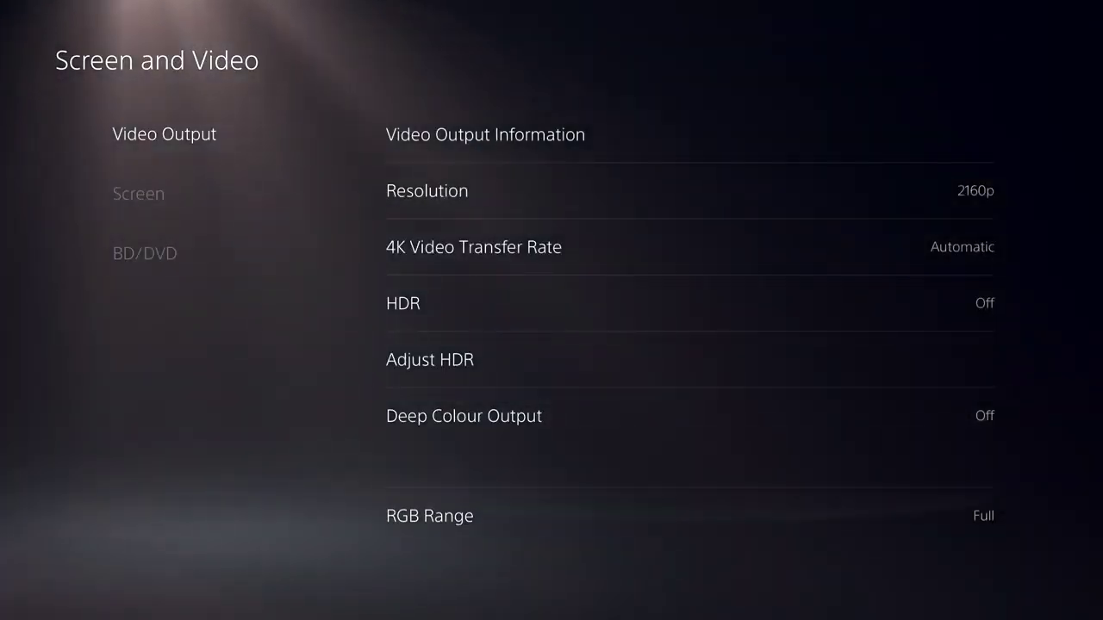
pyautogui.press('Up')
pyautogui.press('Up')
pyautogui.press('Up')
pyautogui.press('Up')
pyautogui.press('Up')
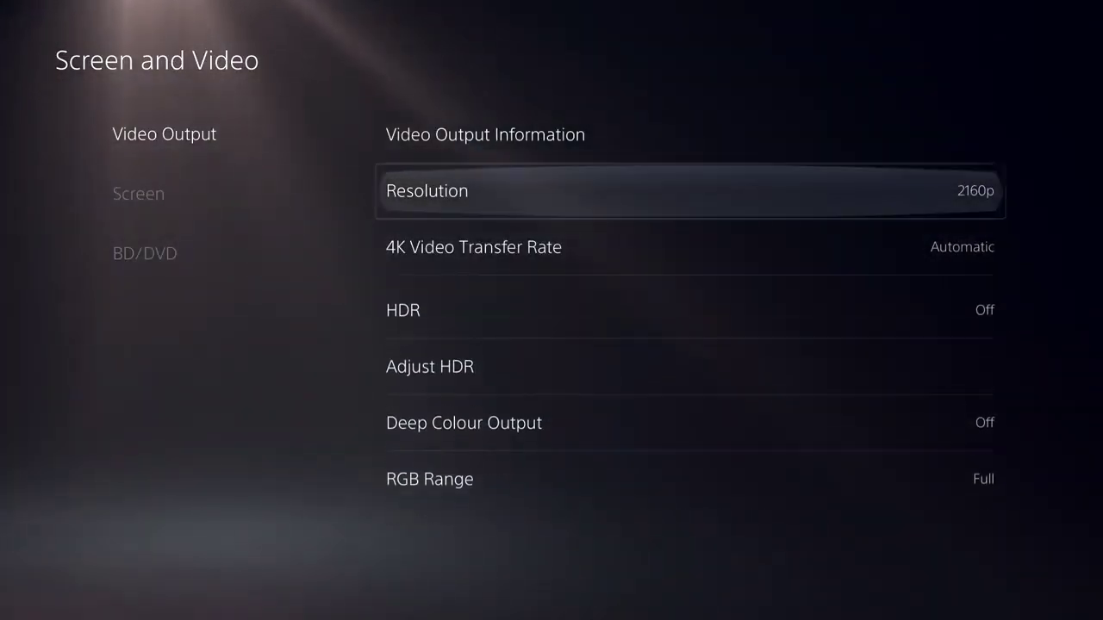
# Reopen the Resolution choices and browse the available options.
pyautogui.press('Return')
pyautogui.press('Up')
pyautogui.press('Up')
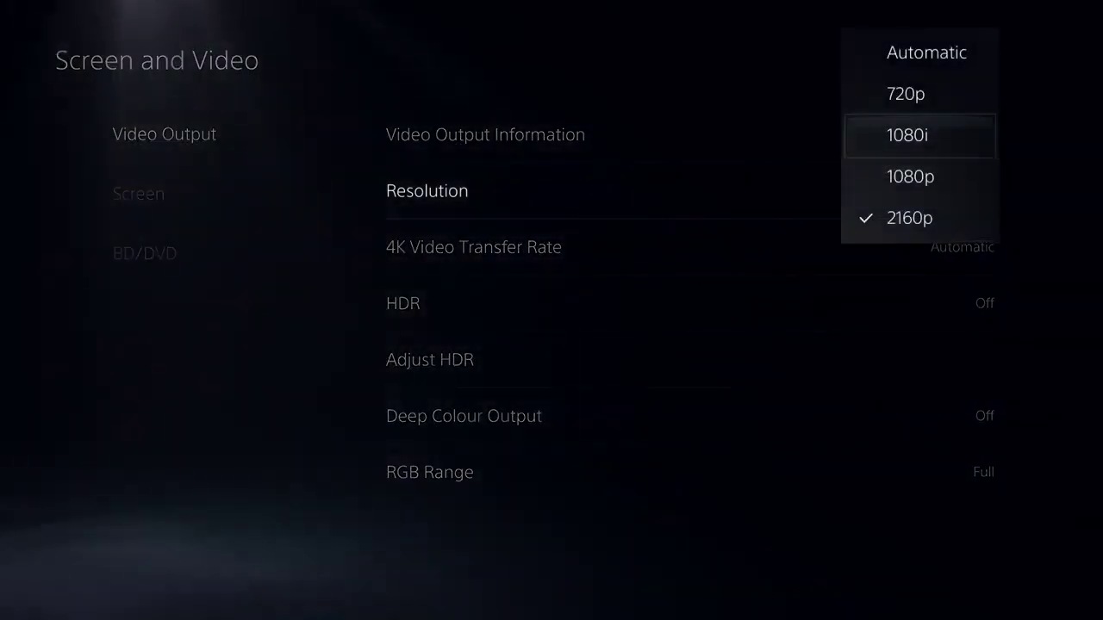
pyautogui.press('Up')
pyautogui.press('Up')
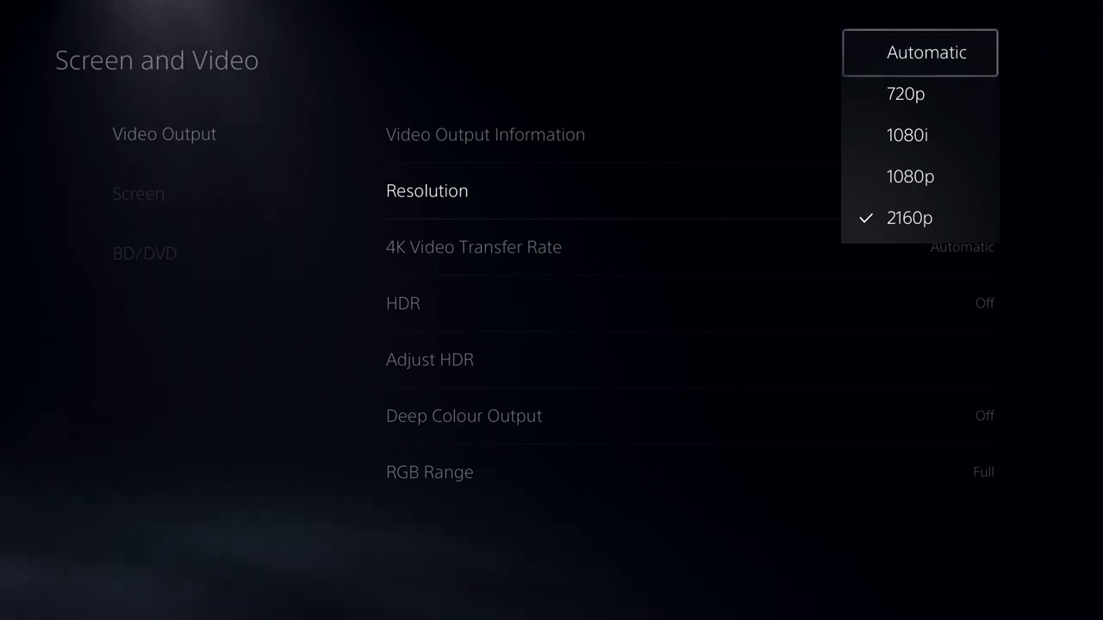
pyautogui.press('Down')
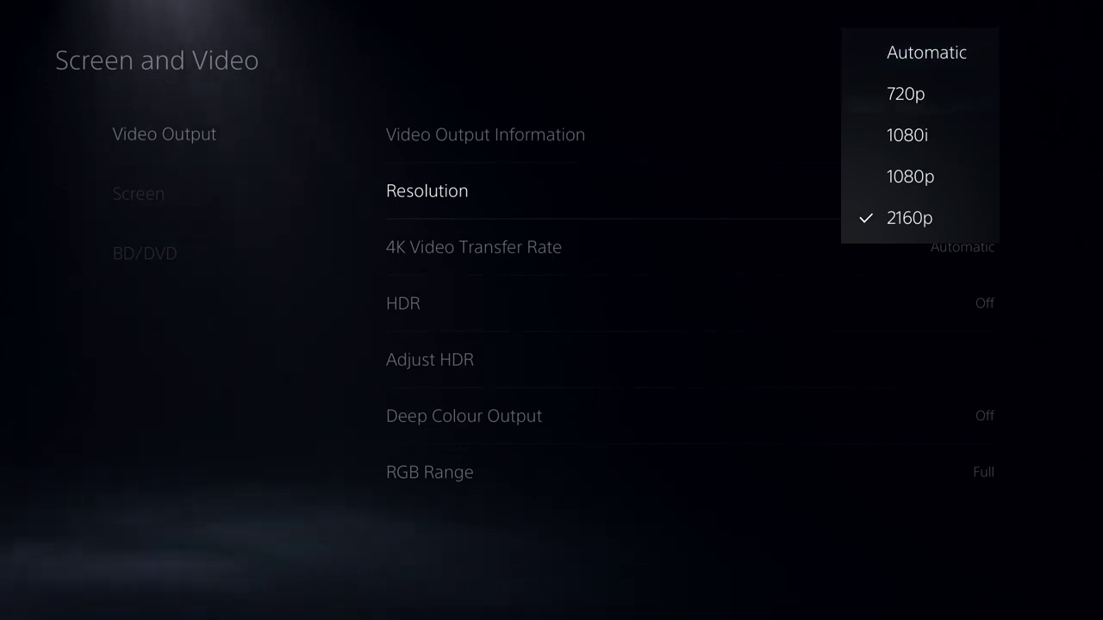
pyautogui.press('Down')
pyautogui.press('Down')
pyautogui.press('Down')
pyautogui.press('Up')
pyautogui.press('Down')
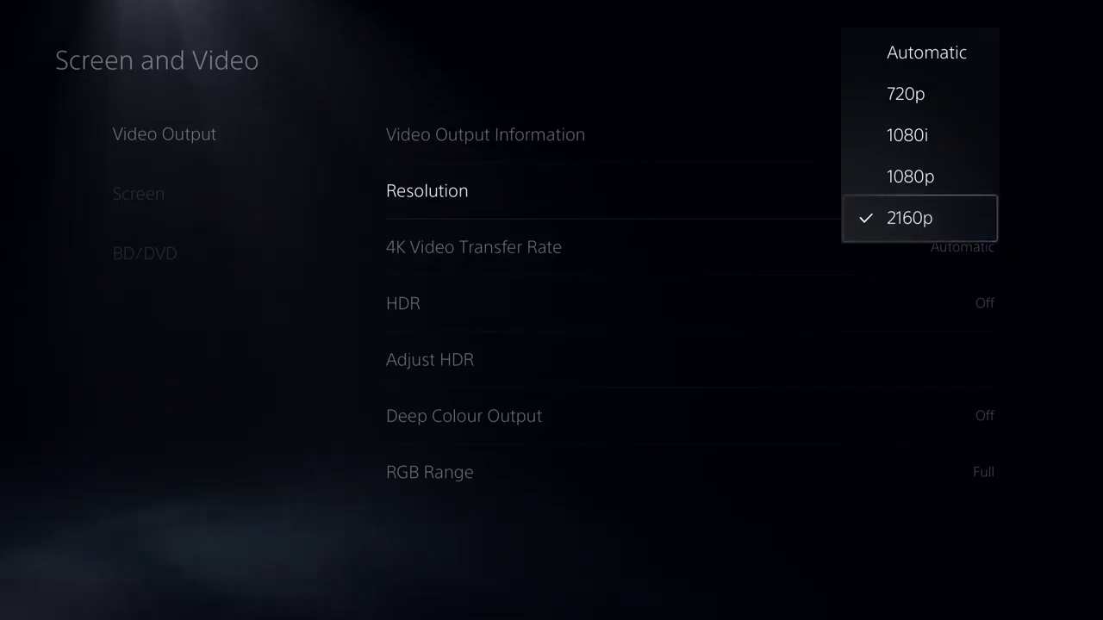
# Step past 1080i, 1080p and 2160p, then set Resolution to Automatic.
pyautogui.press('Up')
pyautogui.press('Up')
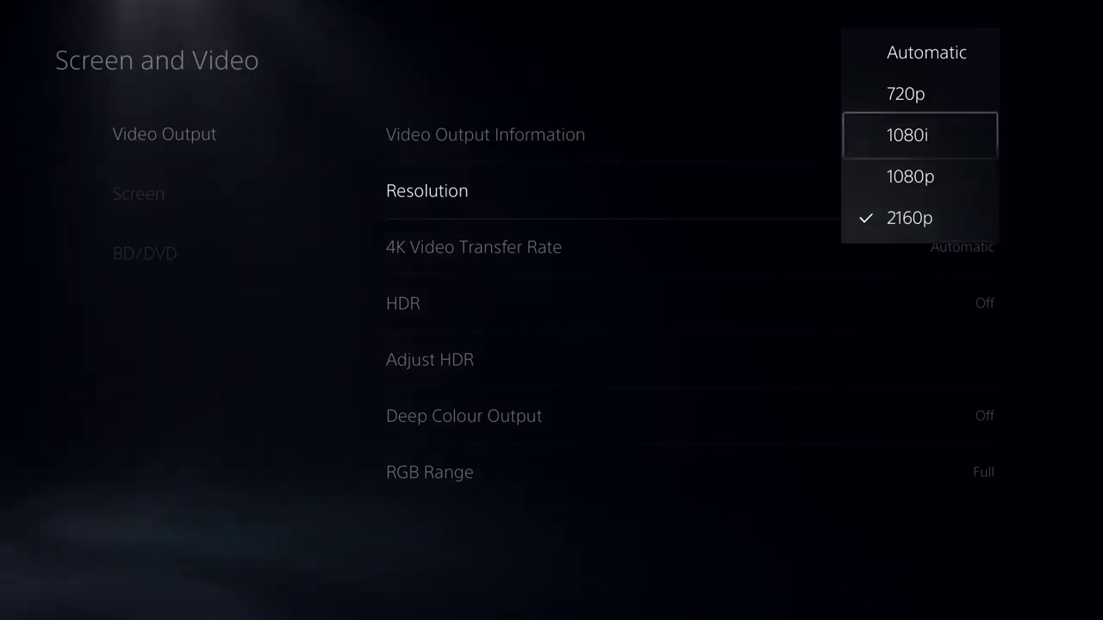
pyautogui.press('Down')
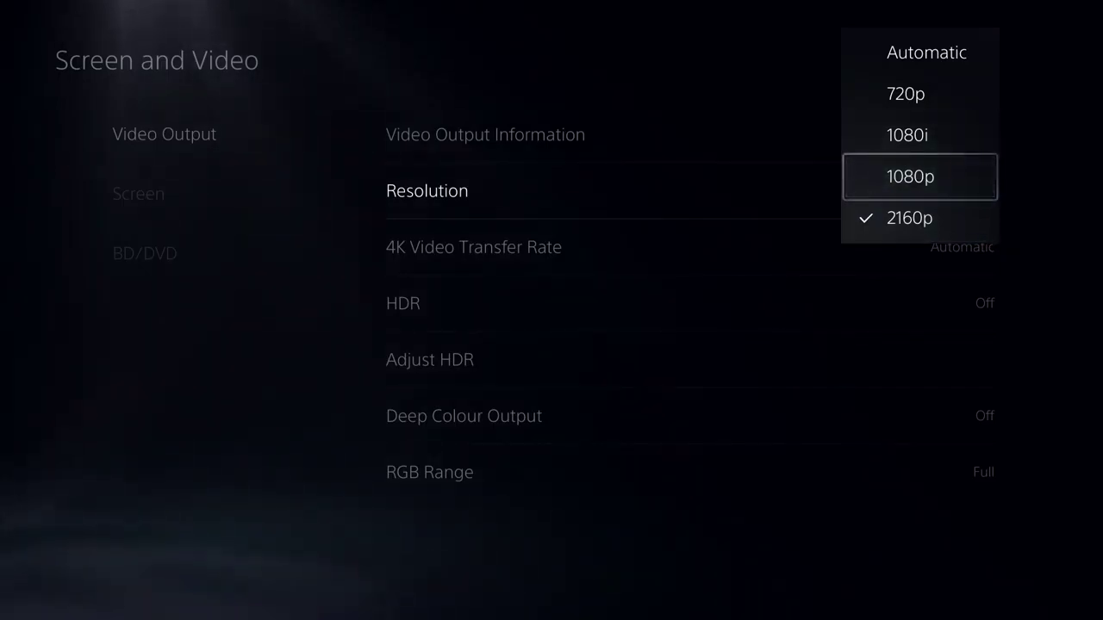
pyautogui.press('Down')
pyautogui.press('Up')
pyautogui.press('Down')
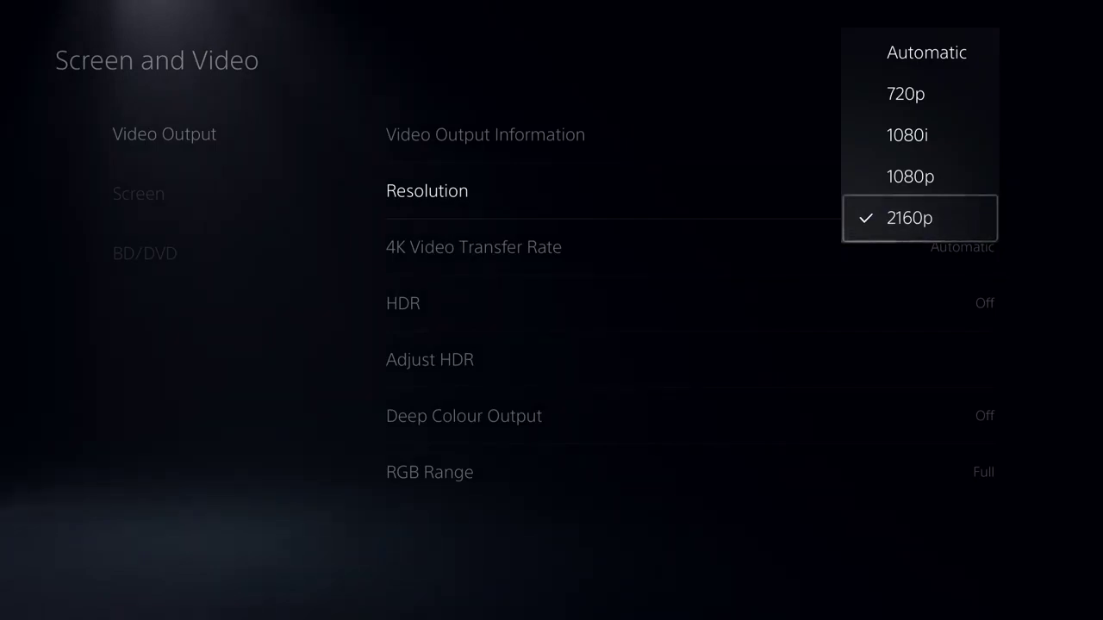
pyautogui.press('Up')
pyautogui.press('Up')
pyautogui.press('Up')
pyautogui.press('Up')
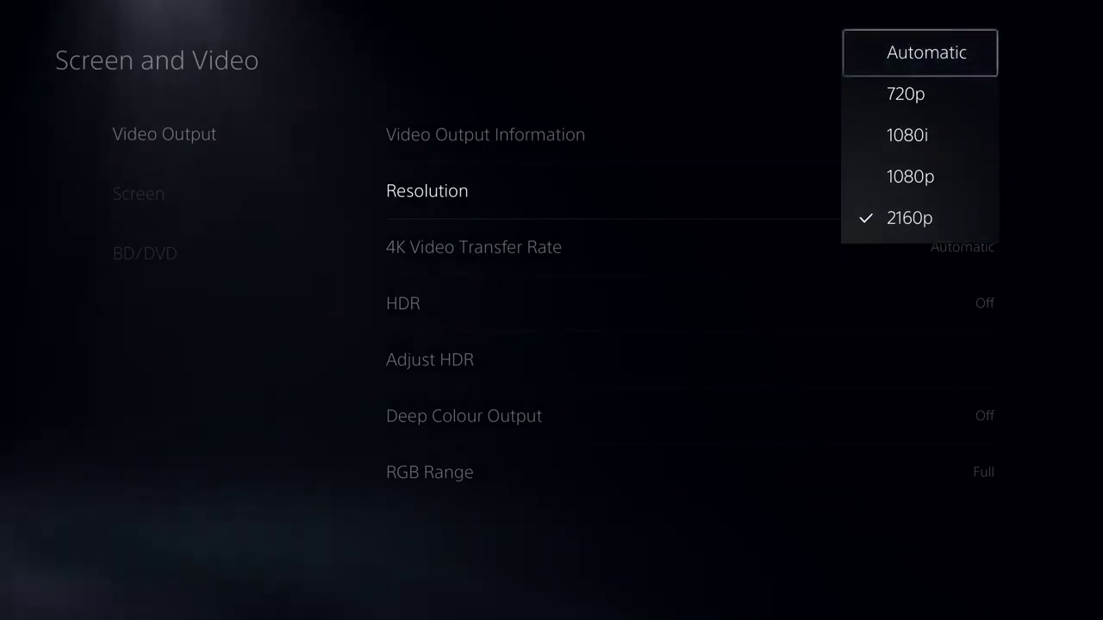
pyautogui.press('Return')
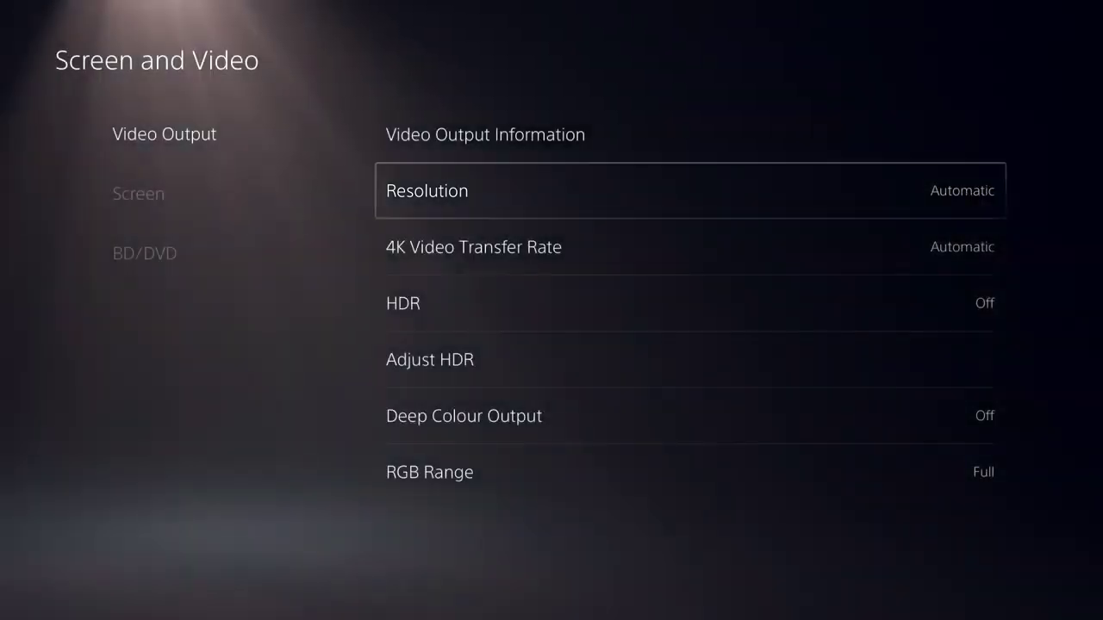
# Go from Video Output to the Screen section's Adjust Display Area.
pyautogui.press('Up')
pyautogui.press('Down')
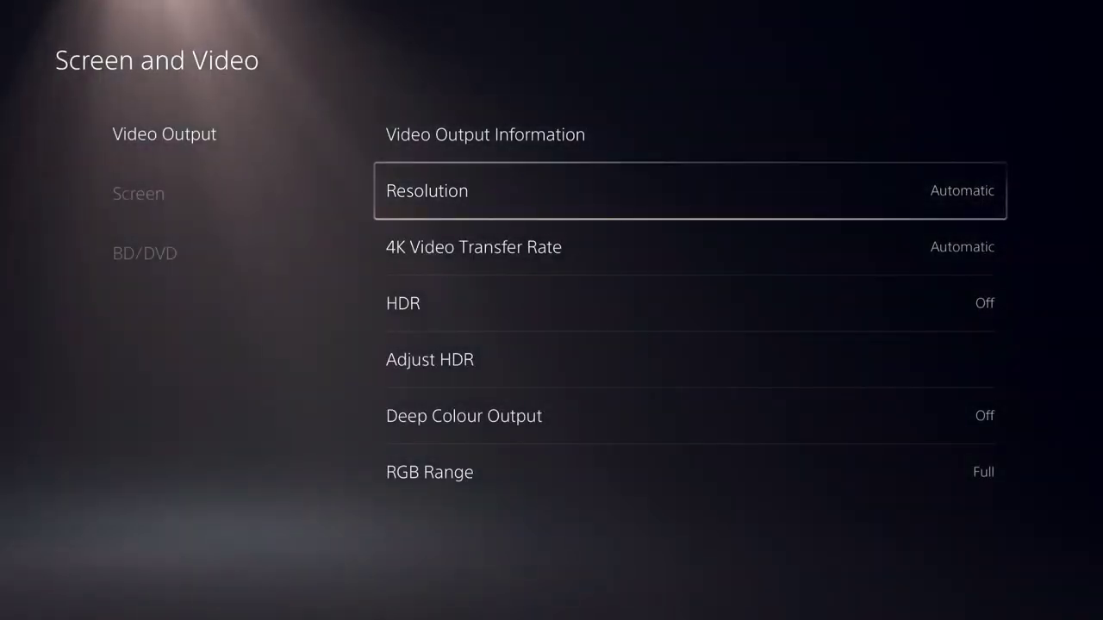
pyautogui.press('Left')
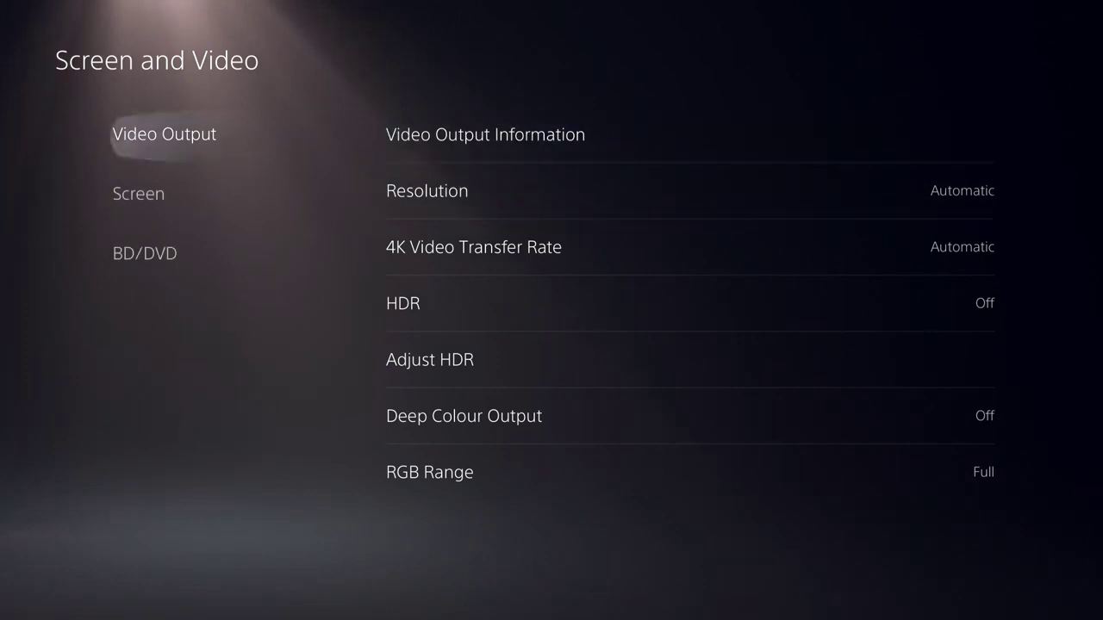
pyautogui.press('Down')
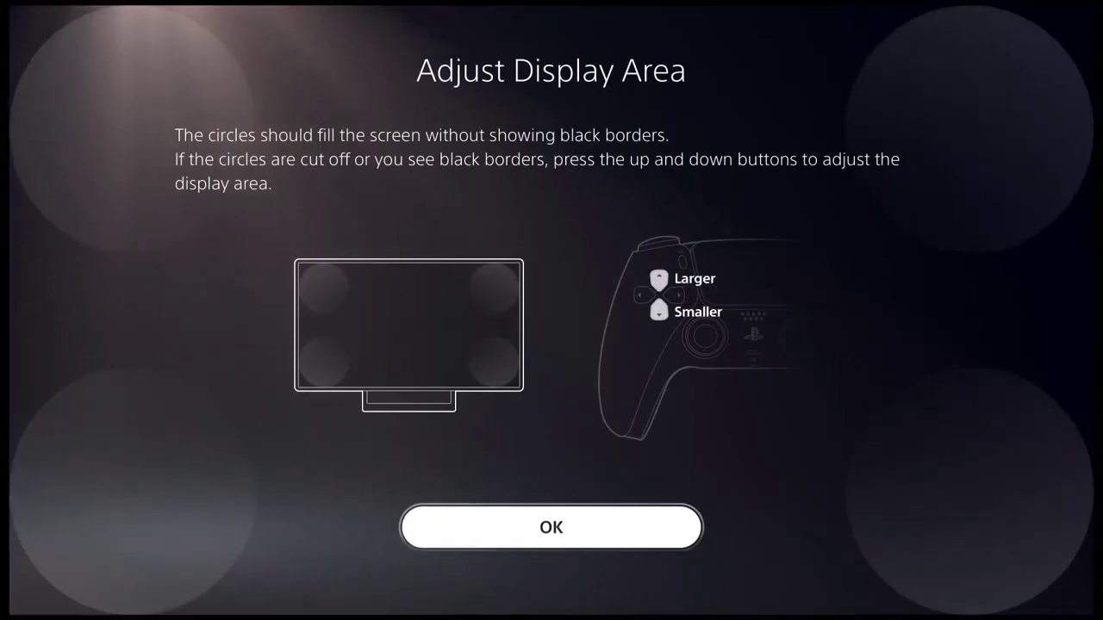
pyautogui.press('Down')
pyautogui.press('Down')
pyautogui.press('Down')
pyautogui.press('Down')
pyautogui.press('Down')
pyautogui.press('Down')
pyautogui.press('Down')
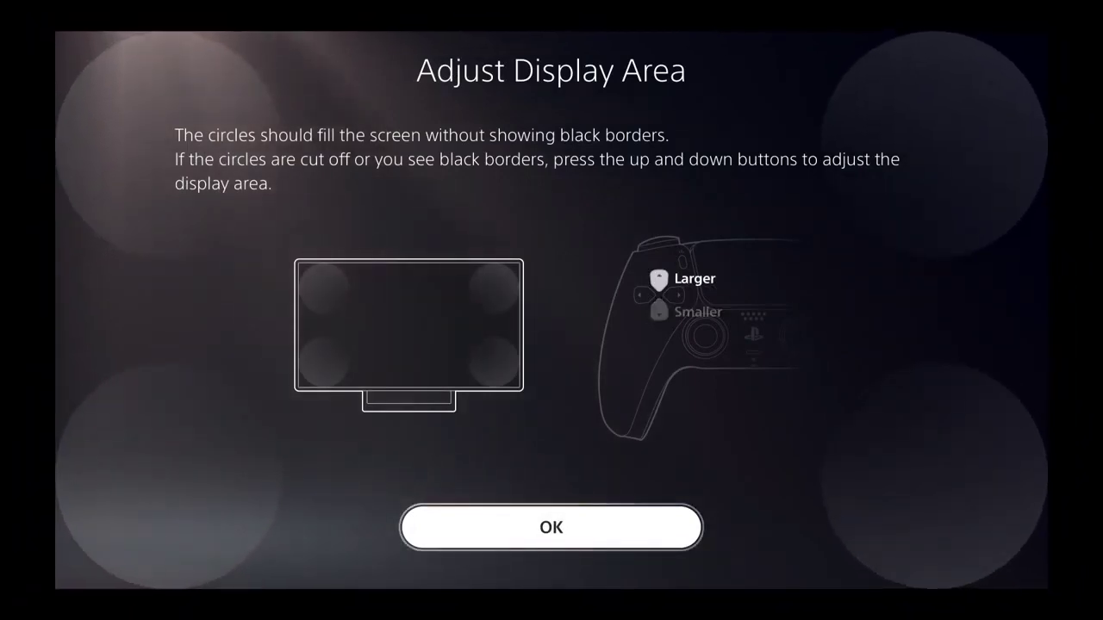
# Resize the display area until the black borders vanish, then confirm it.
pyautogui.press('Up')
pyautogui.press('Up')
pyautogui.press('Up')
pyautogui.press('Up')
pyautogui.press('Up')
pyautogui.press('Up')
pyautogui.press('Up')
pyautogui.press('Up')
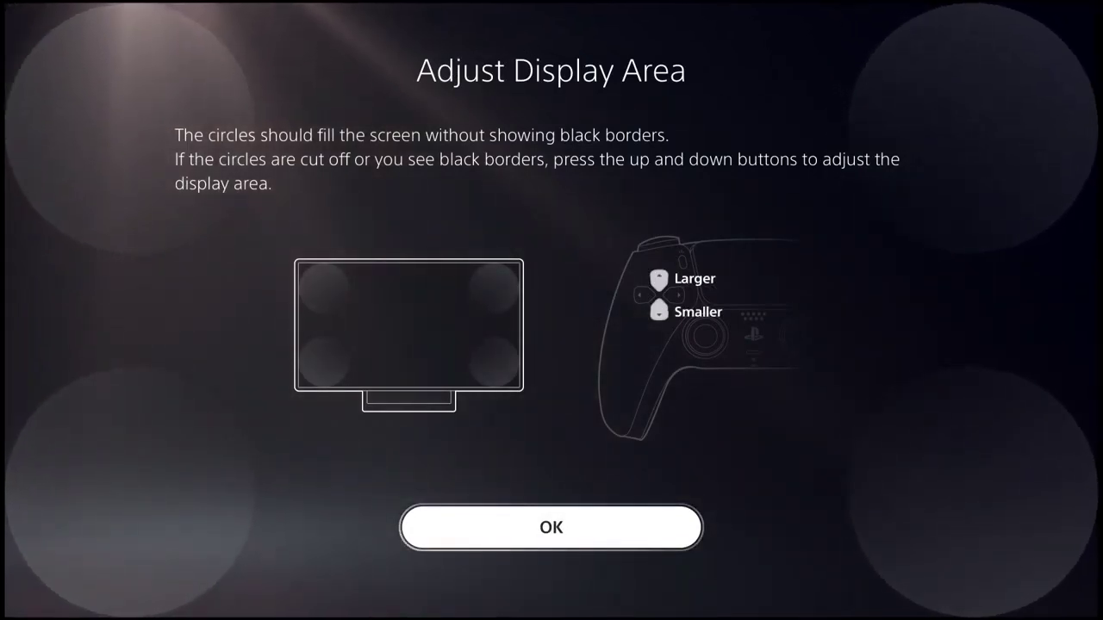
pyautogui.press('Up')
pyautogui.press('Down')
pyautogui.press('Up')
pyautogui.press('Down')
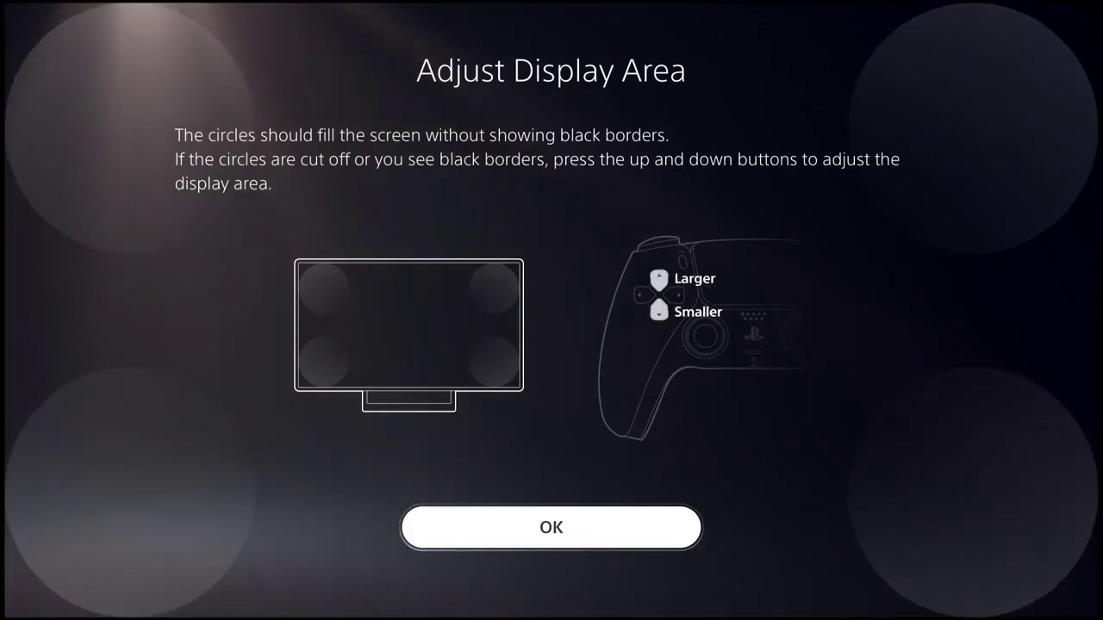
pyautogui.press('Up')
pyautogui.press('Return')
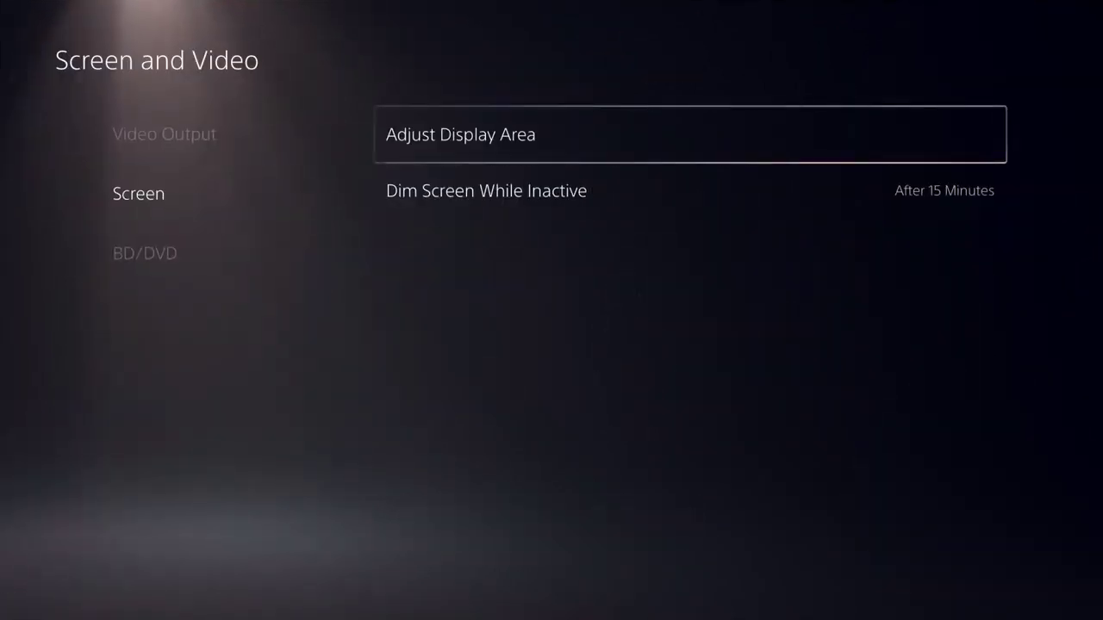
# Leave Screen and Video and exit Settings to the home screen.
pyautogui.press('Left')
pyautogui.press('Down')
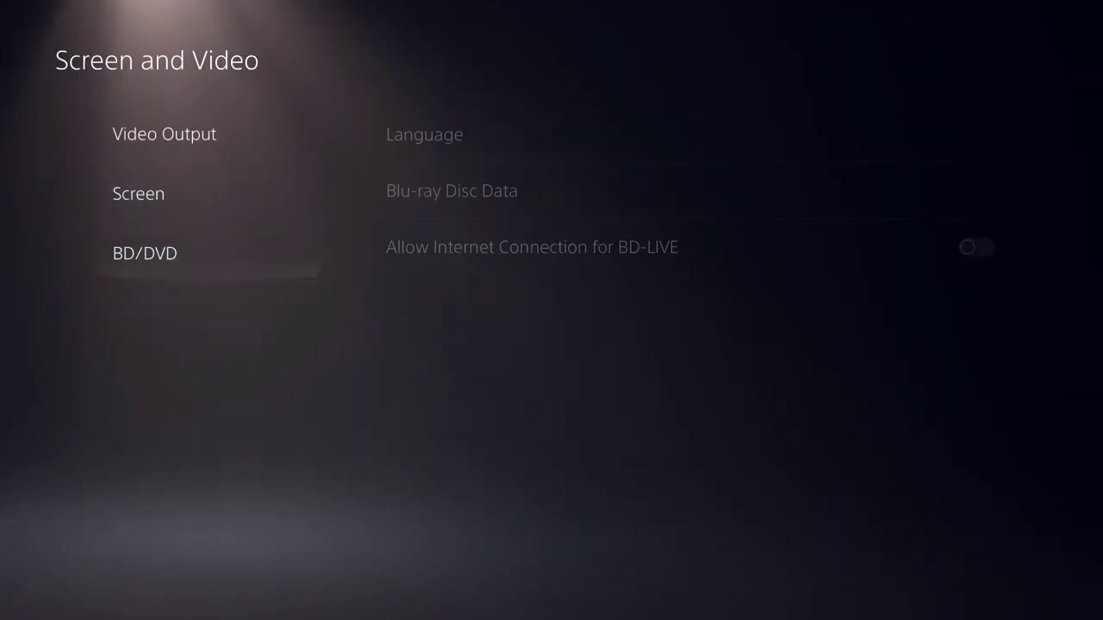
pyautogui.press('Up')
pyautogui.press('Up')
pyautogui.press('Escape')
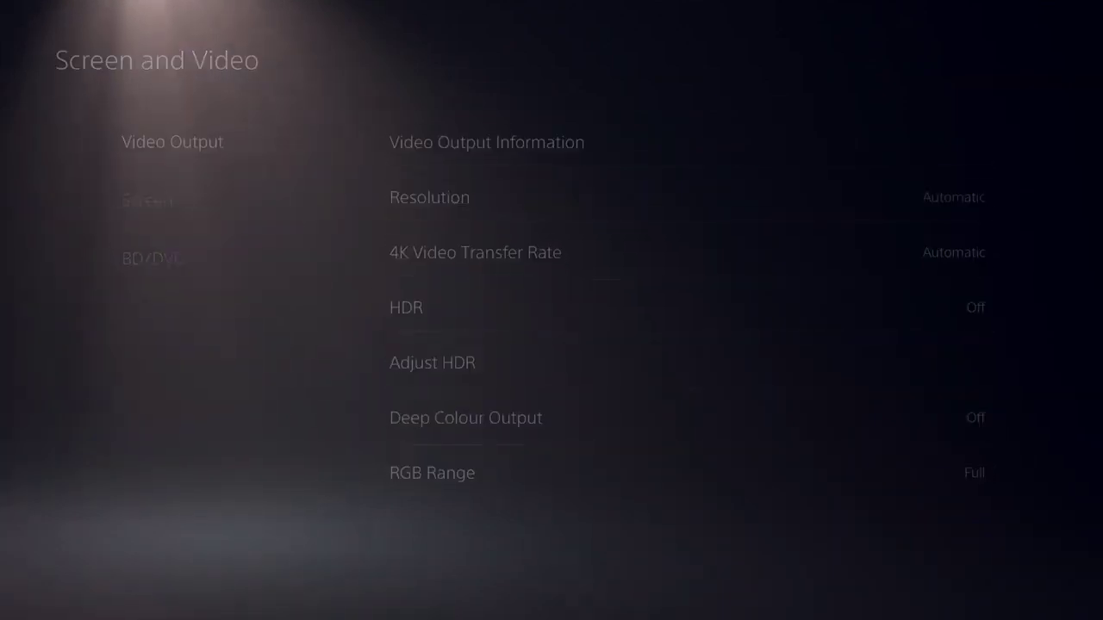
pyautogui.press('Escape')
# Open the profile menu and choose Profile for the overview page.
pyautogui.press('Right')
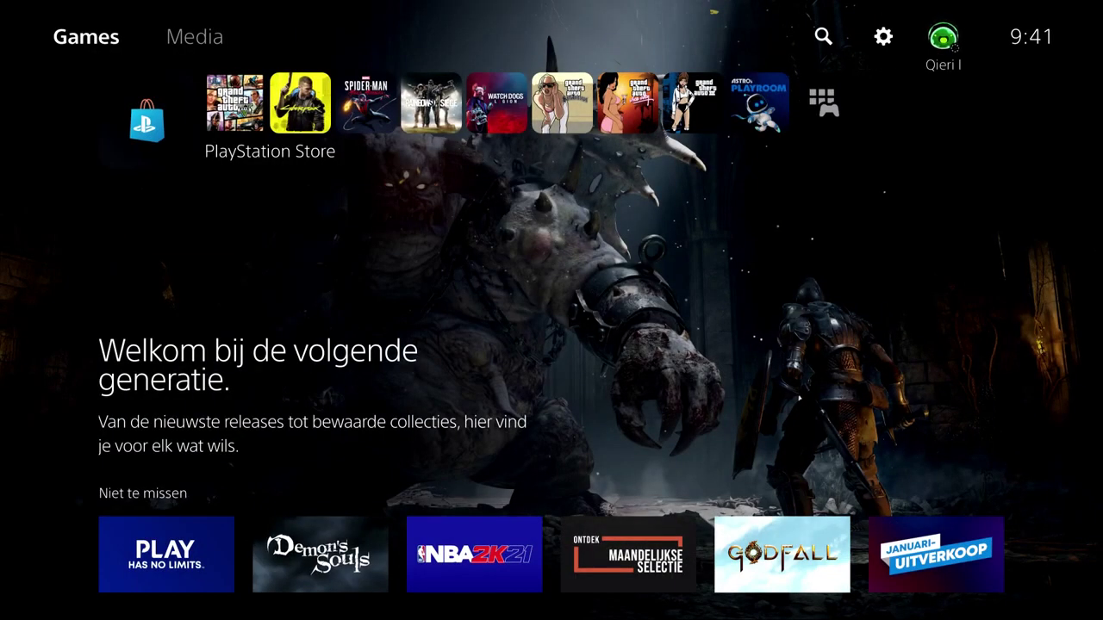
pyautogui.press('Return')
pyautogui.press('Down')
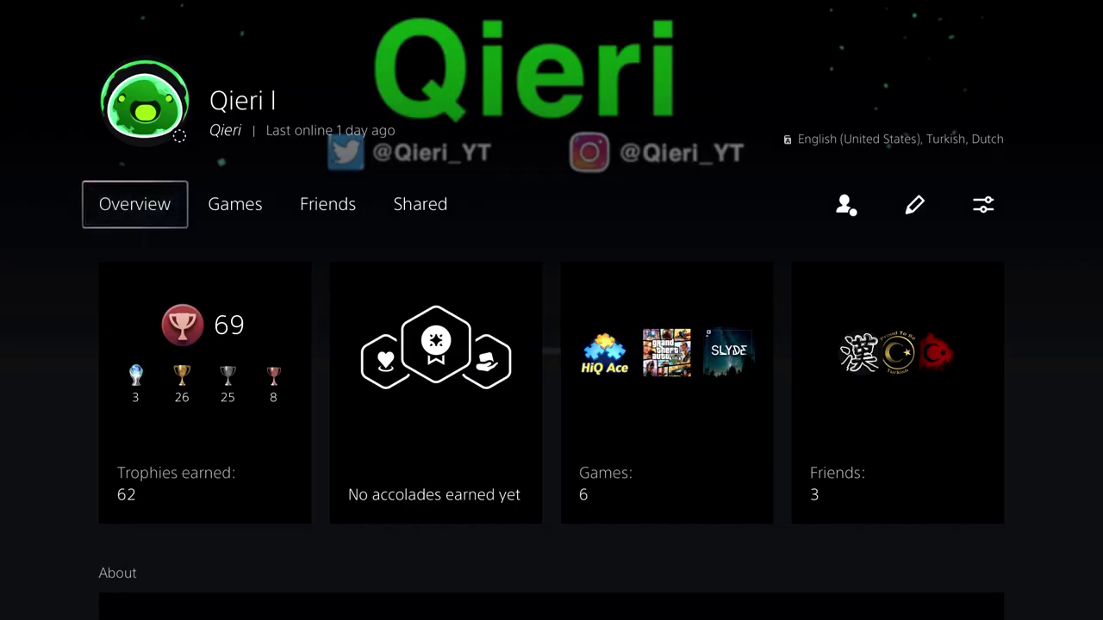
pyautogui.press('Right')
pyautogui.press('Right')
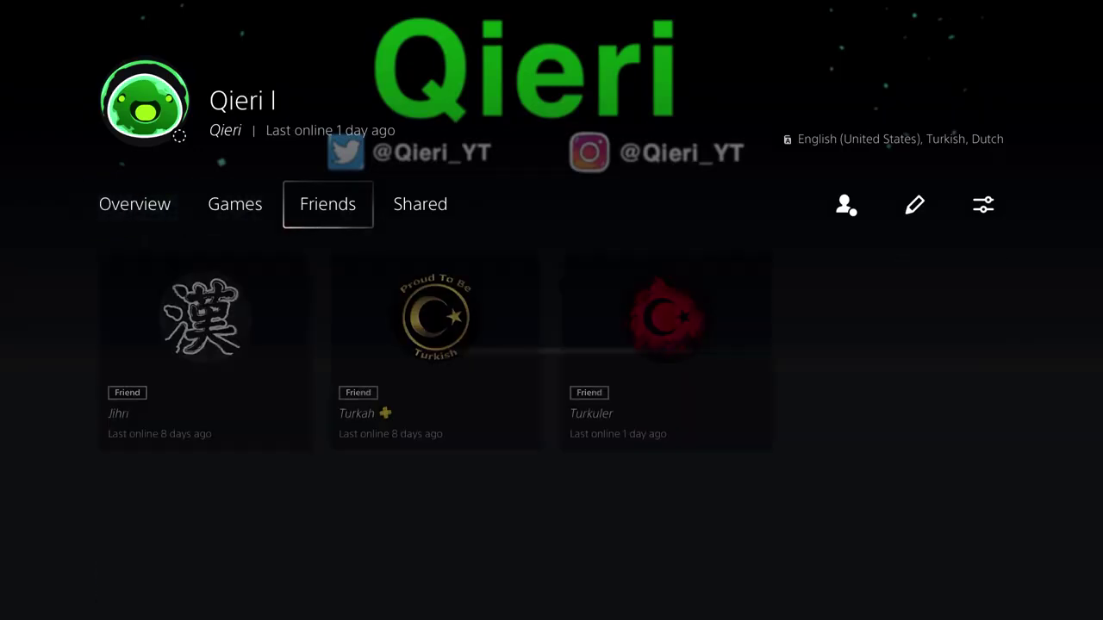
pyautogui.press('Right')
pyautogui.press('Left')
pyautogui.press('Left')
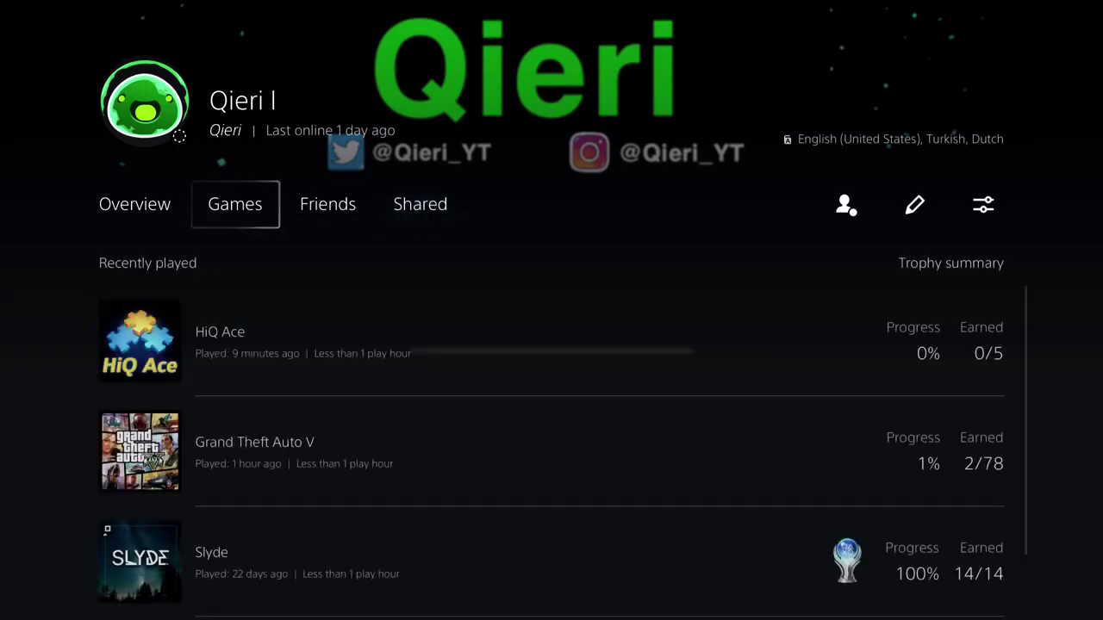
pyautogui.press('Left')
pyautogui.press('Down')
pyautogui.press('Up')
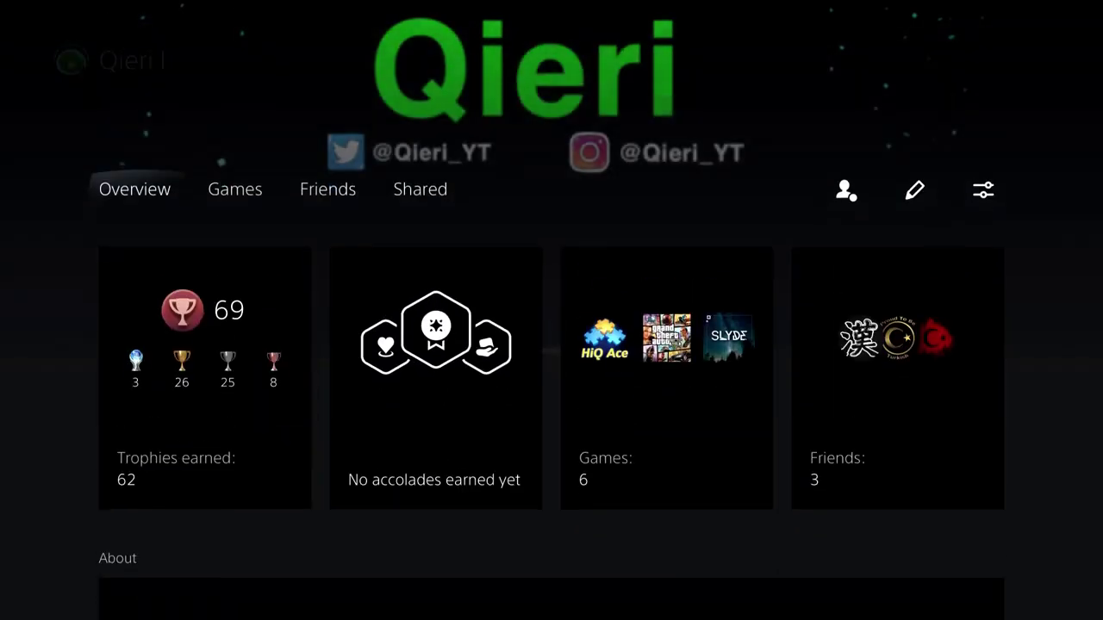
pyautogui.press('Right')
pyautogui.press('Left')
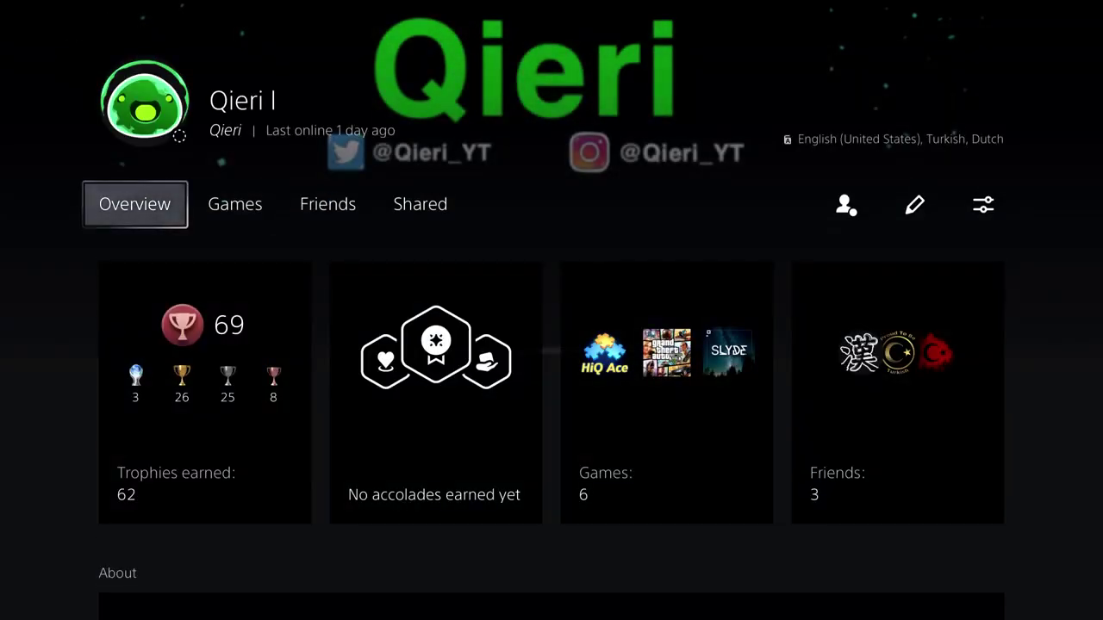